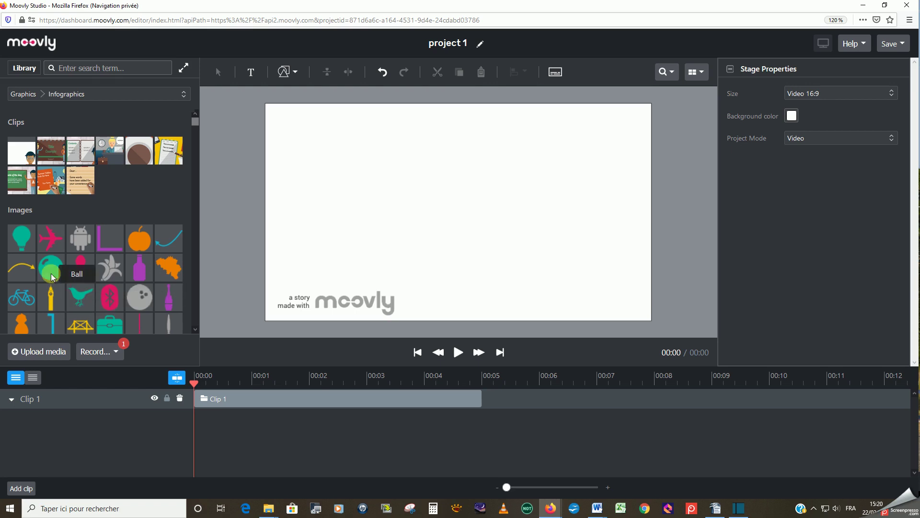
Add the Ball image to the stage, shrink it to about half size and place it in the right half.
drag(50, 273, 422, 217)
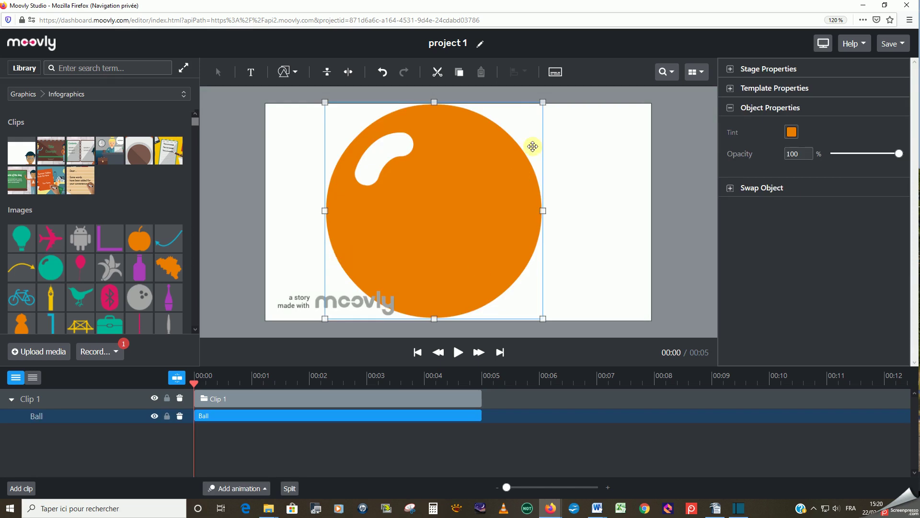
drag(543, 103, 441, 195)
drag(405, 242, 482, 185)
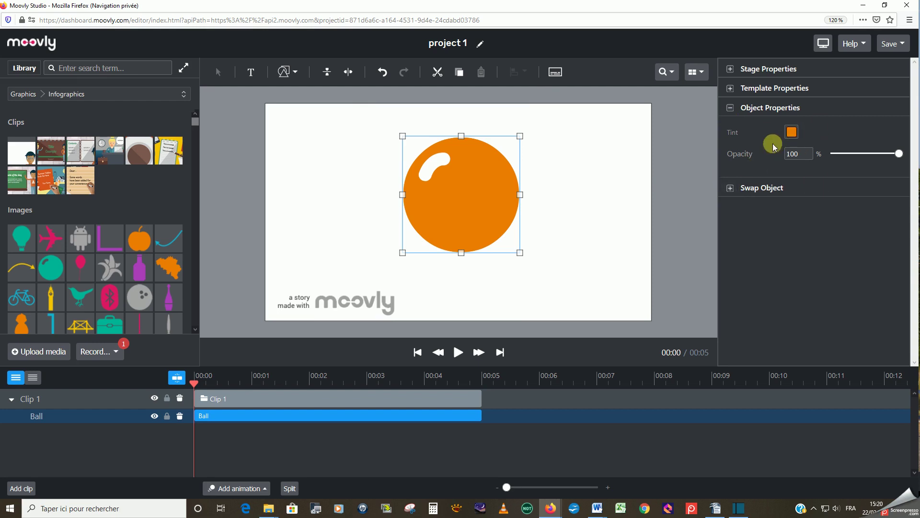
drag(482, 218, 552, 215)
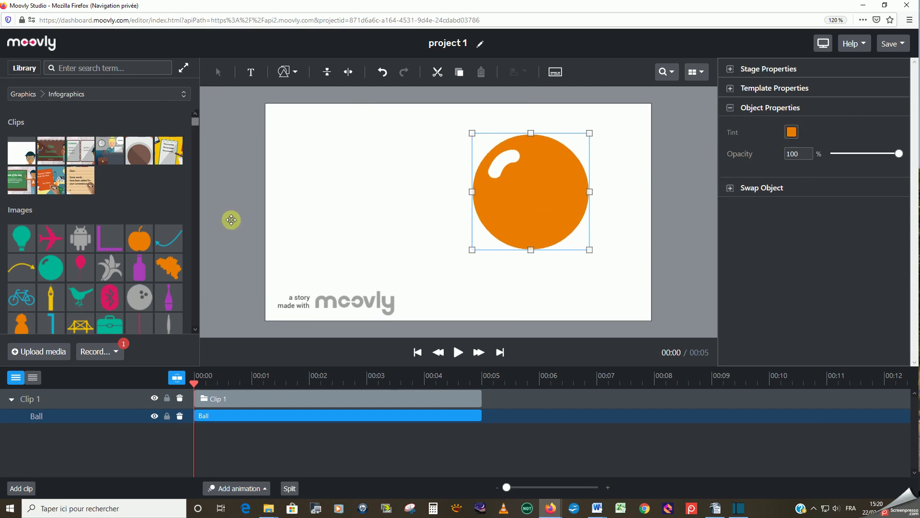
Add the Air Balloon image beside the ball on its left and move its layer below Ball.
click(20, 242)
drag(21, 242, 371, 189)
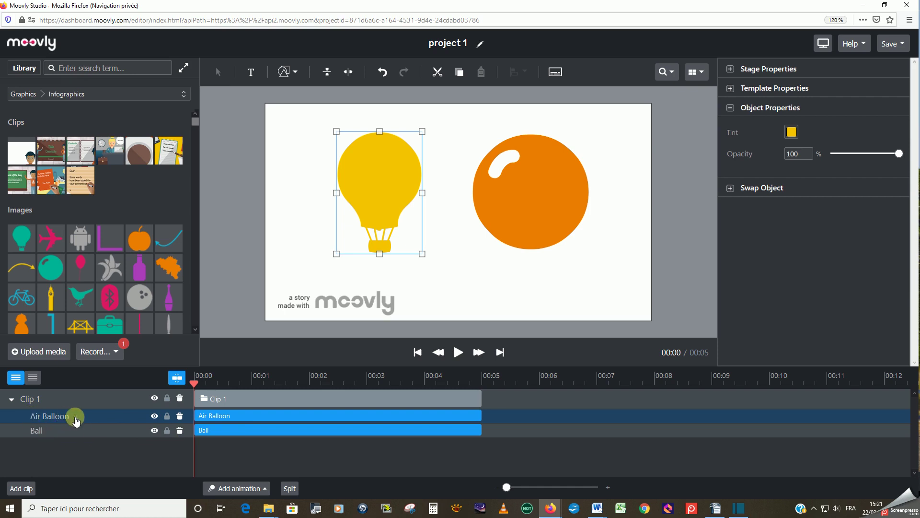
drag(382, 184, 350, 178)
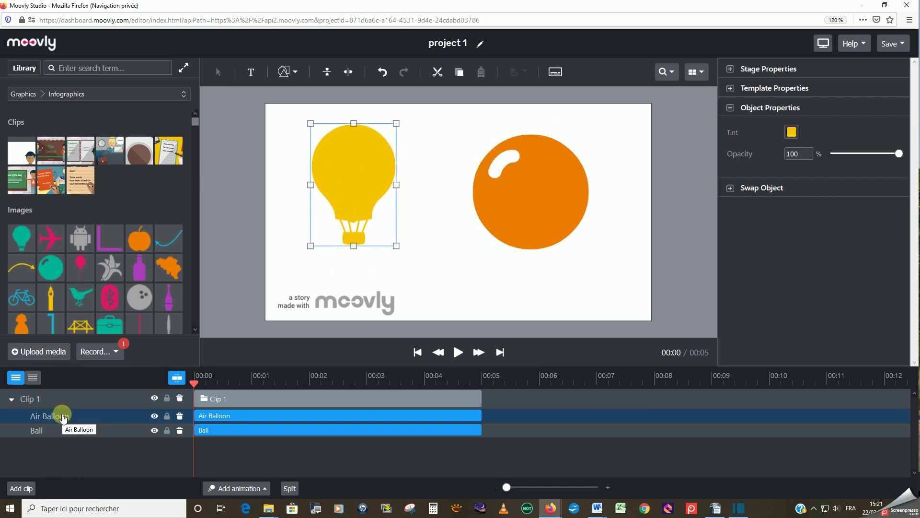
drag(63, 418, 62, 432)
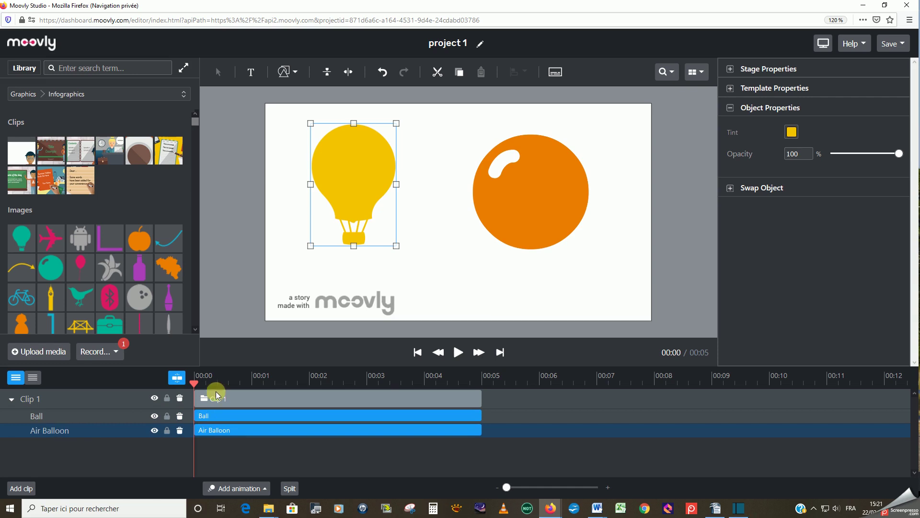
drag(349, 187, 399, 188)
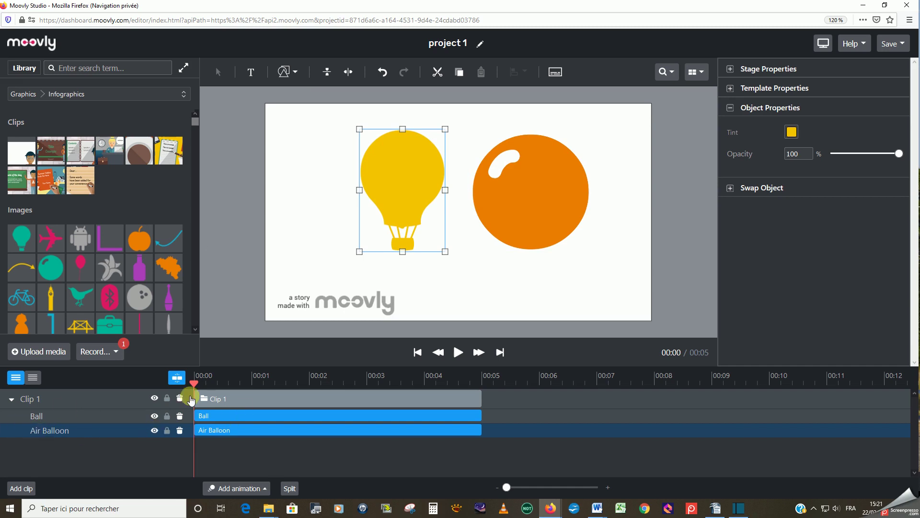
Preview the clip briefly, then scrub along the timeline and bring the playhead back to about 1 second.
click(458, 352)
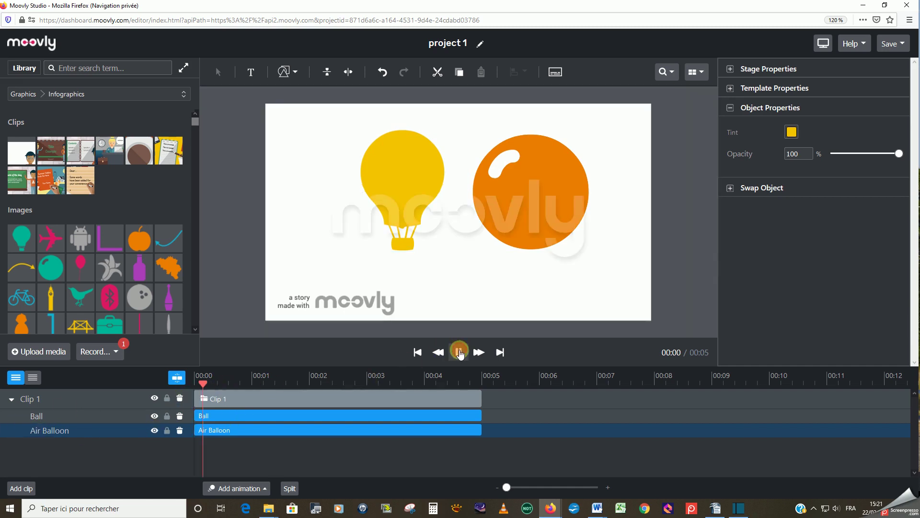
click(459, 353)
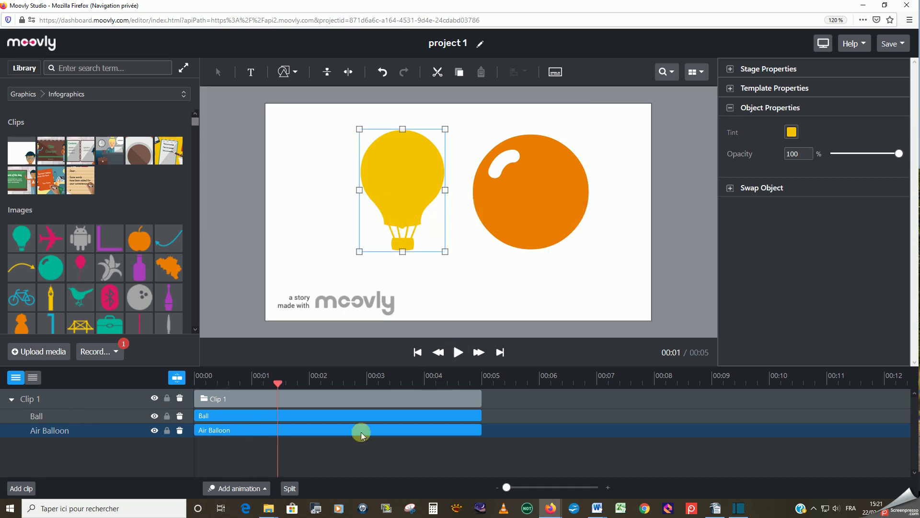
drag(277, 383, 473, 383)
drag(321, 378, 255, 381)
Shift the Ball's timeline bar to start at 5 seconds, when the Air Balloon ends, and preview the changeover.
click(295, 415)
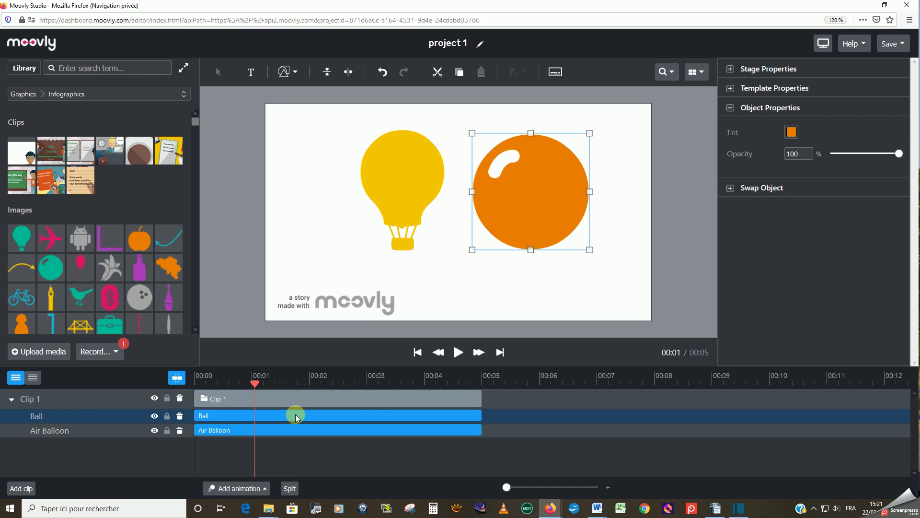
drag(299, 414, 582, 407)
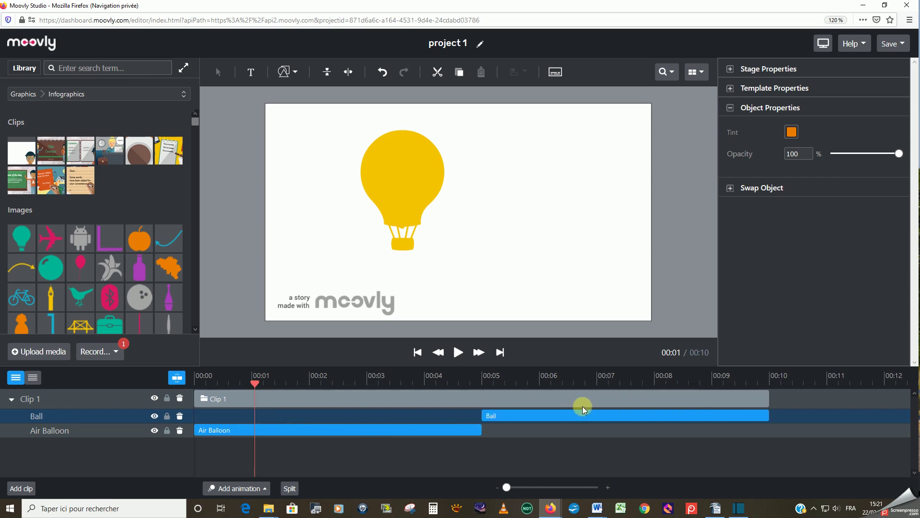
drag(301, 384, 321, 384)
click(456, 353)
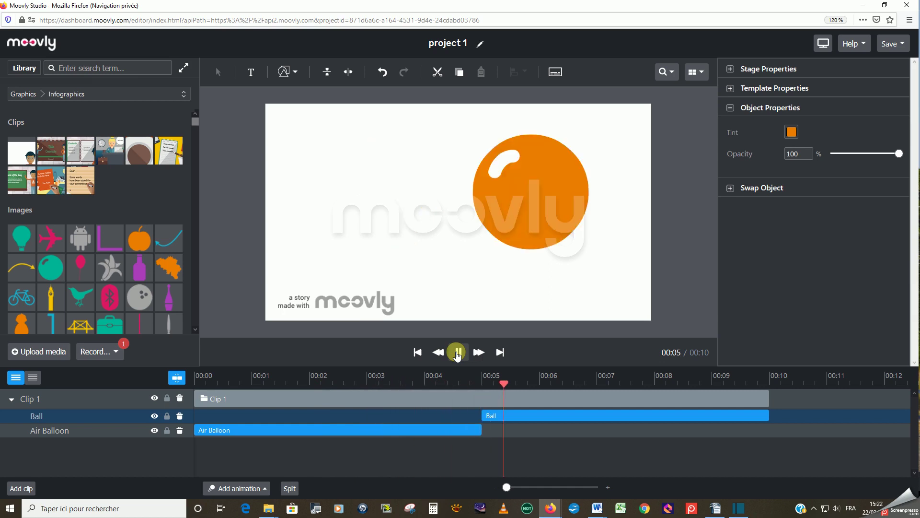
click(459, 353)
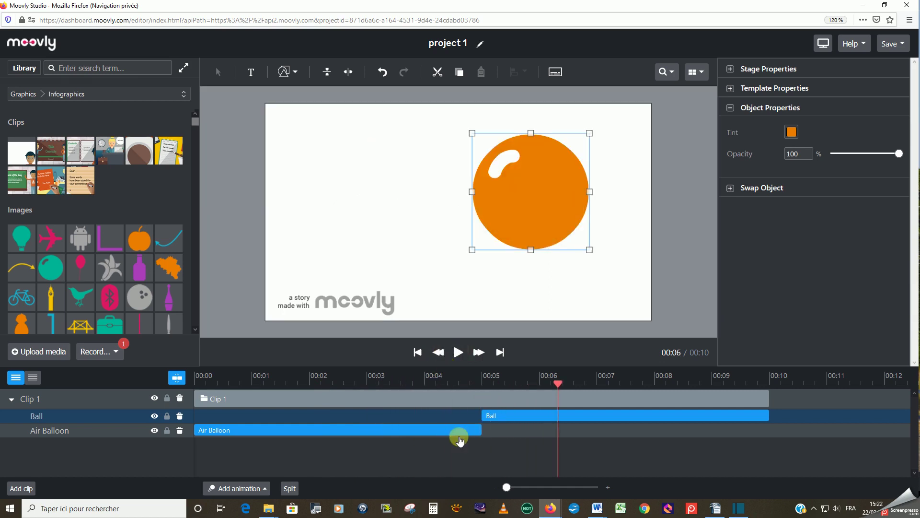
Extend the Ball's timeline bar backward to start at about 2.4 seconds and preview the overlap.
drag(483, 415, 333, 416)
drag(527, 385, 319, 384)
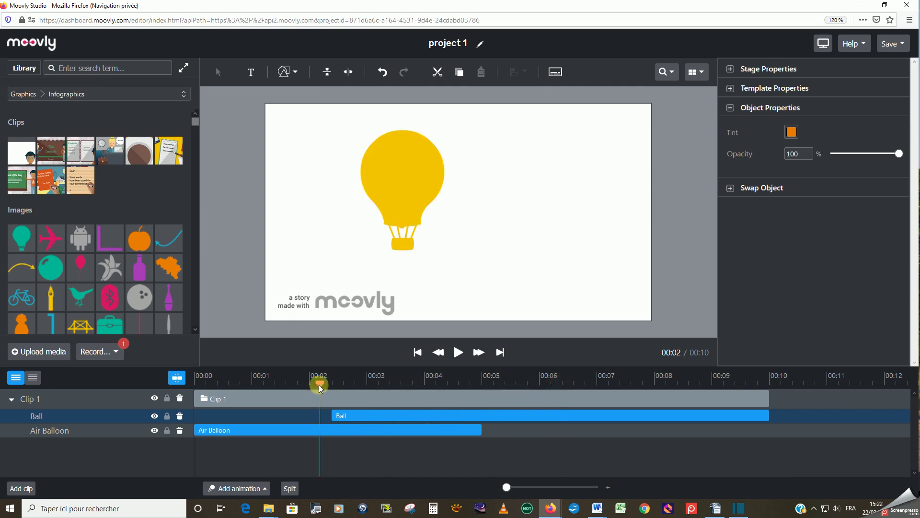
click(458, 353)
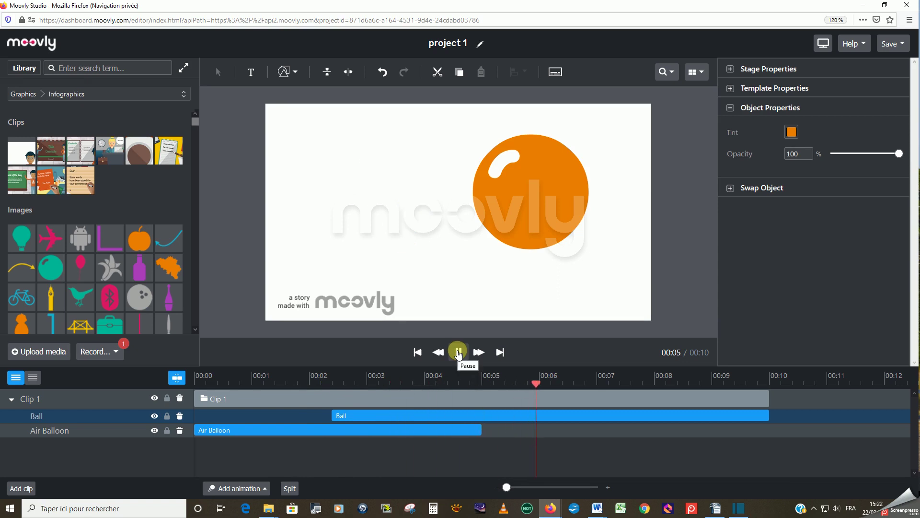
click(458, 352)
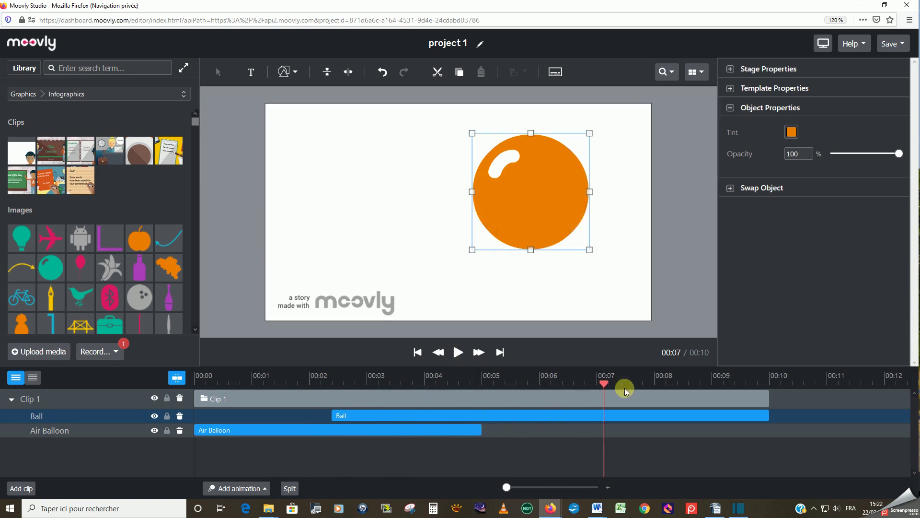
Lengthen the Air Balloon's timeline bar to about 7.9 seconds and shift it to start at about 0.6 seconds.
drag(481, 430, 646, 418)
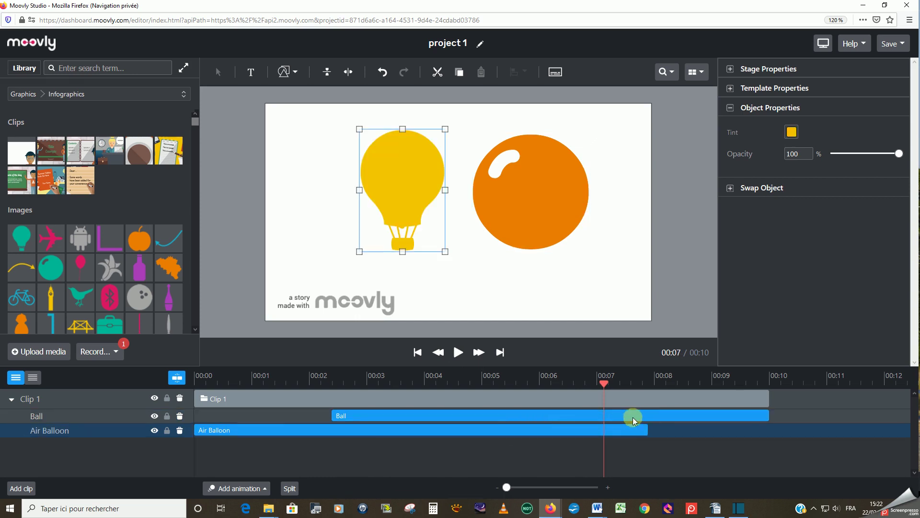
mouse_move(350, 433)
mouse_down()
mouse_move(446, 429)
mouse_move(359, 427)
mouse_up()
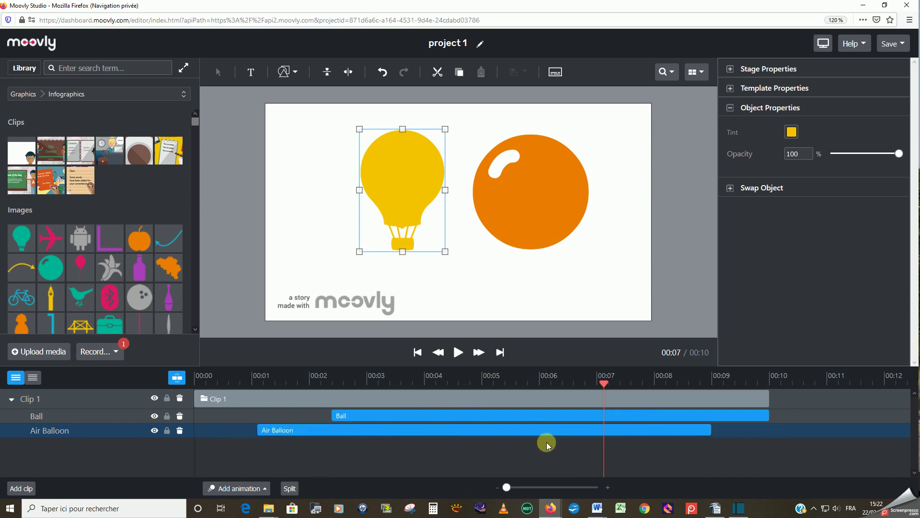
drag(537, 433, 524, 433)
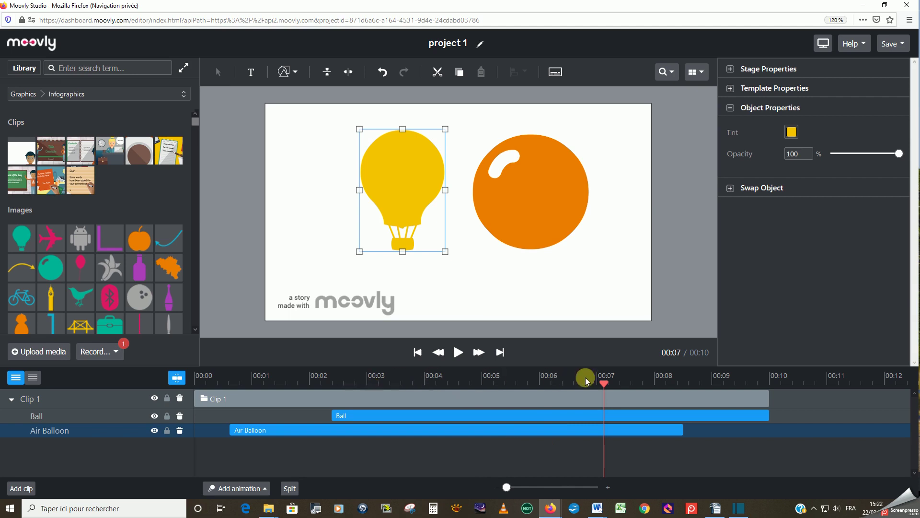
Scrub the playhead back to about 0.9 seconds and adjust the timeline's zoom level.
click(353, 379)
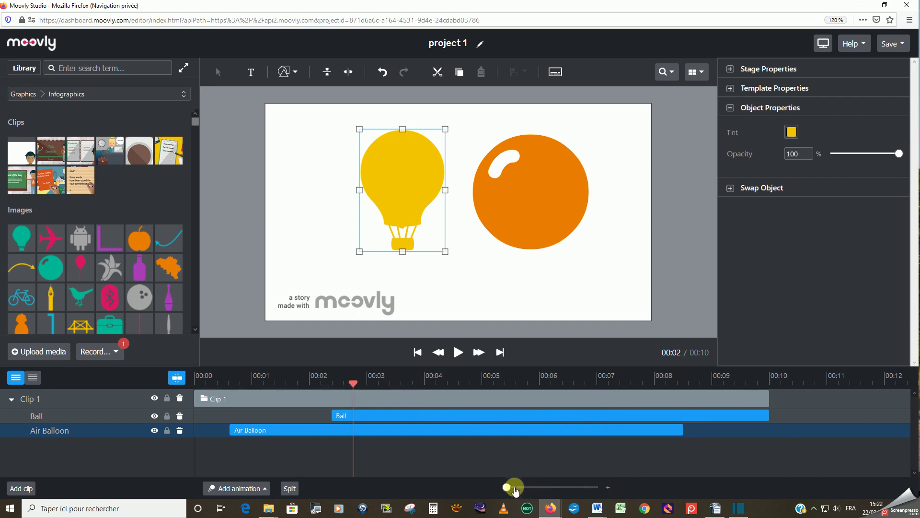
drag(505, 384, 244, 384)
drag(506, 487, 459, 488)
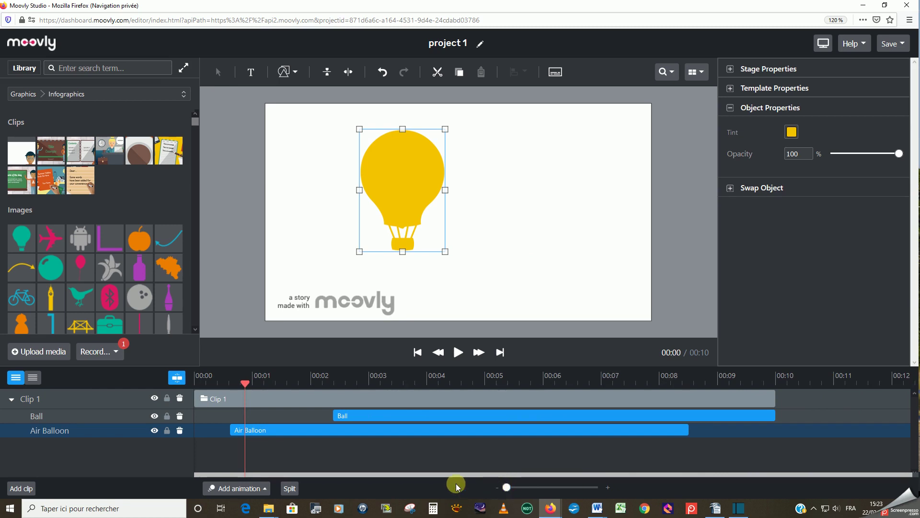
Move the air balloon to the centre of the stage and preview the clip from about 1 second.
drag(412, 186, 475, 187)
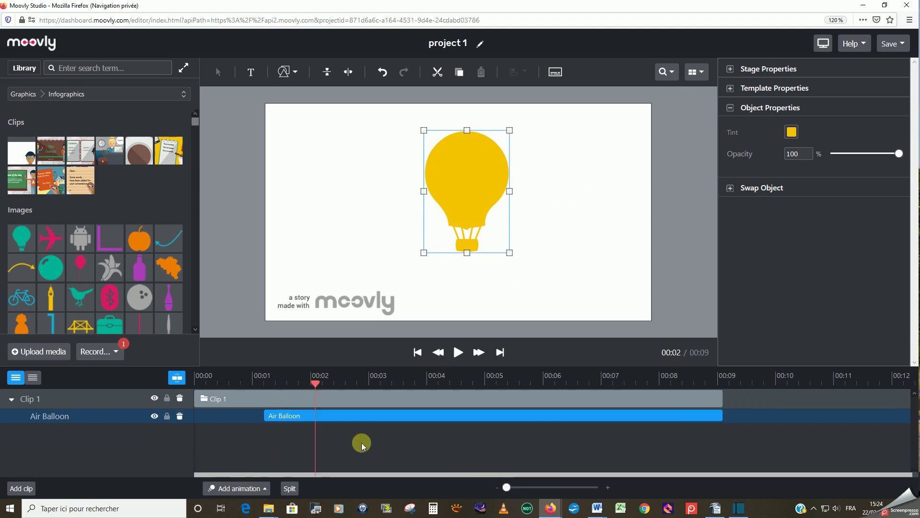
click(257, 380)
click(458, 352)
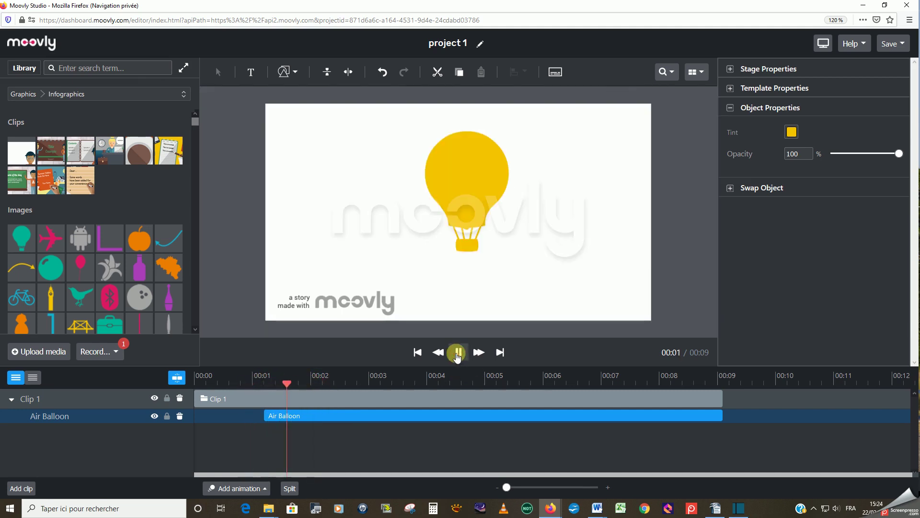
click(457, 354)
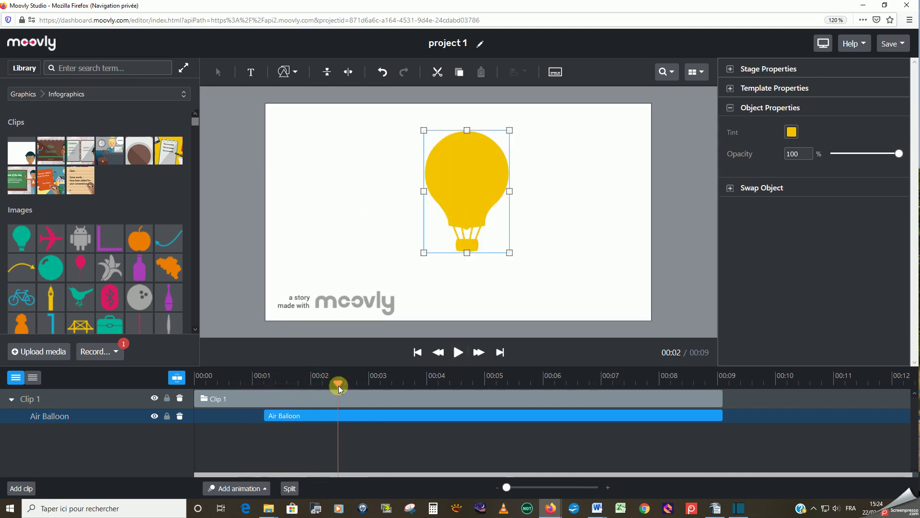
Add a Fade In enter animation to the Air Balloon.
click(242, 489)
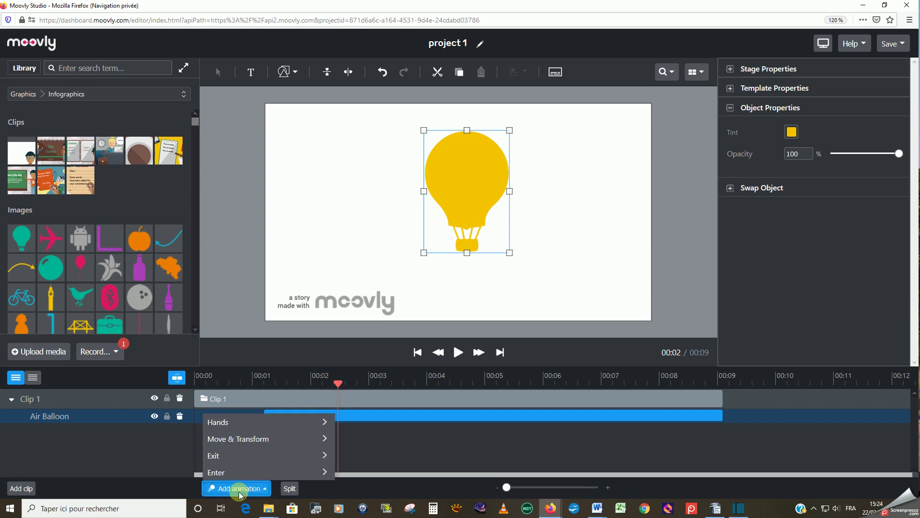
mouse_move(234, 423)
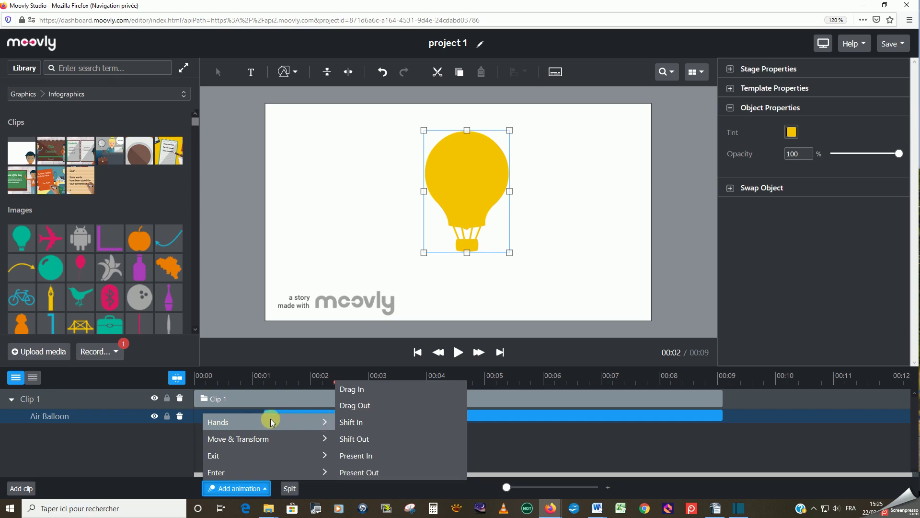
mouse_move(241, 438)
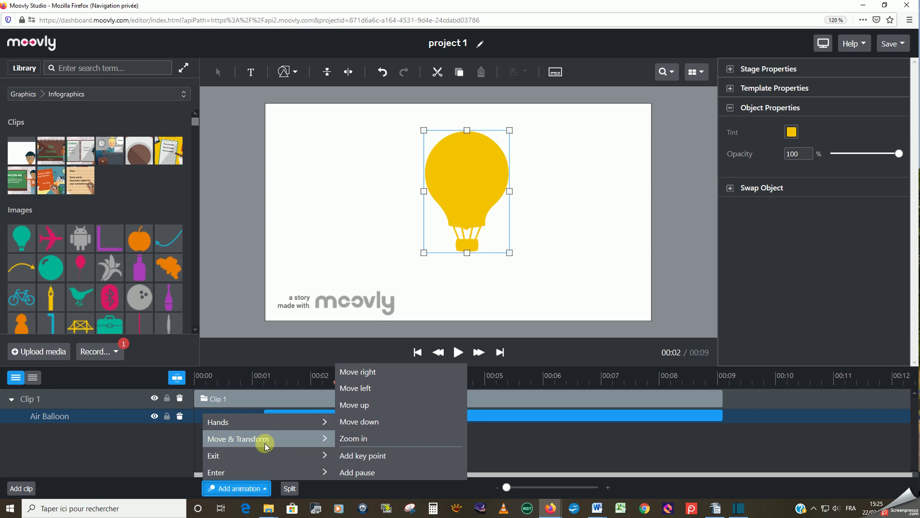
mouse_move(244, 458)
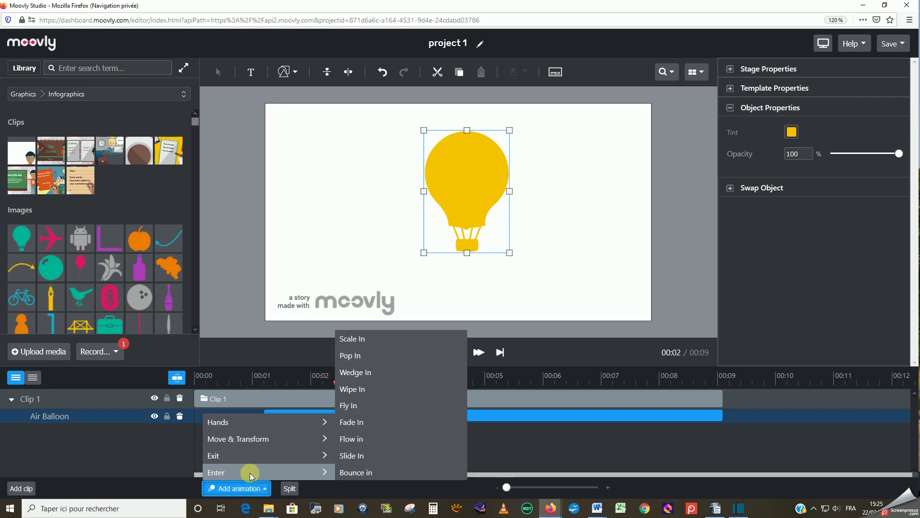
click(360, 422)
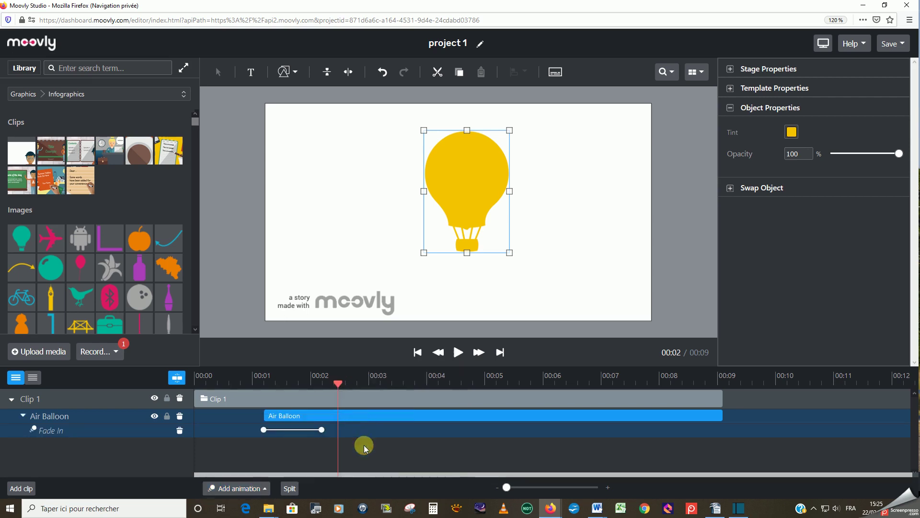
Add a Fade Out exit animation to the Air Balloon.
click(237, 488)
mouse_move(237, 456)
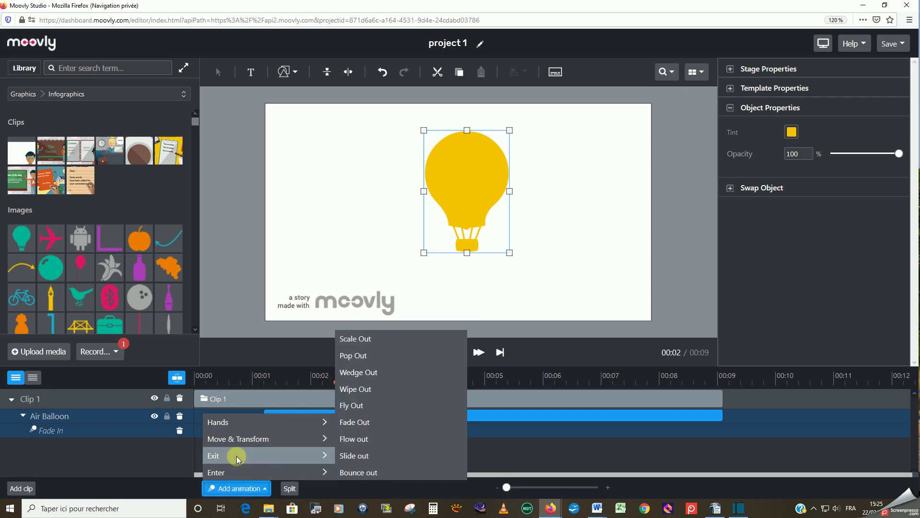
click(362, 422)
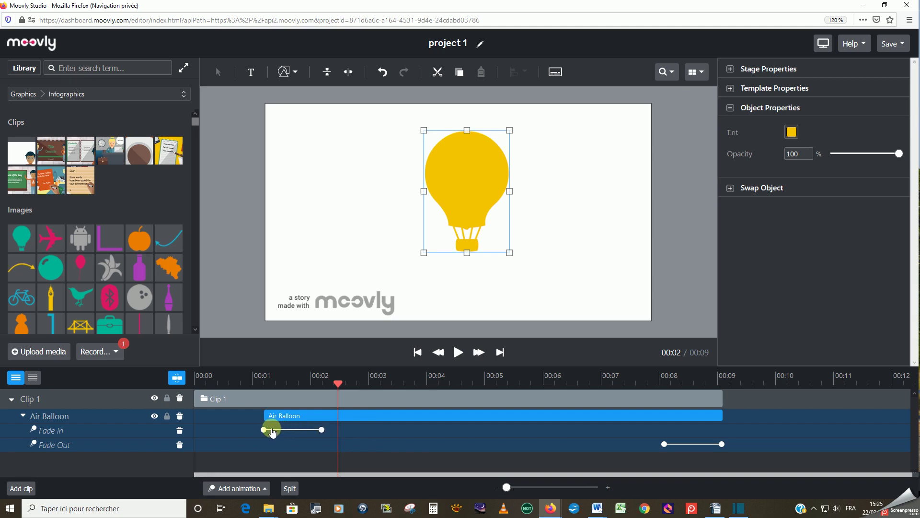
Play the clip from just before the Air Balloon appears to review its fade animations.
drag(338, 384, 260, 384)
click(241, 489)
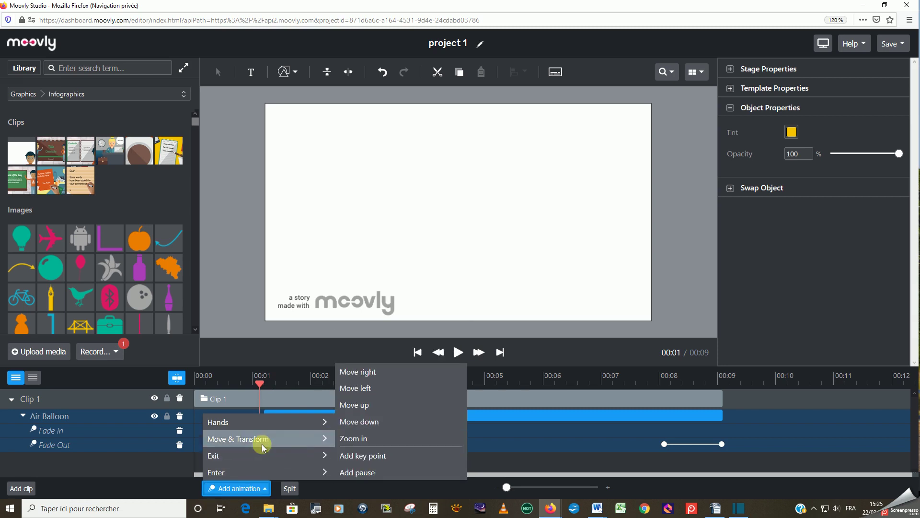
click(307, 353)
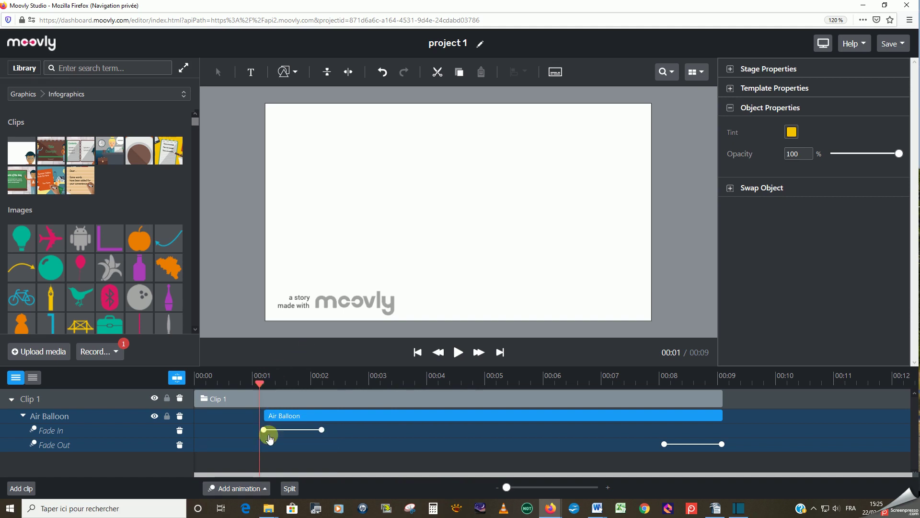
drag(263, 394, 241, 382)
click(459, 352)
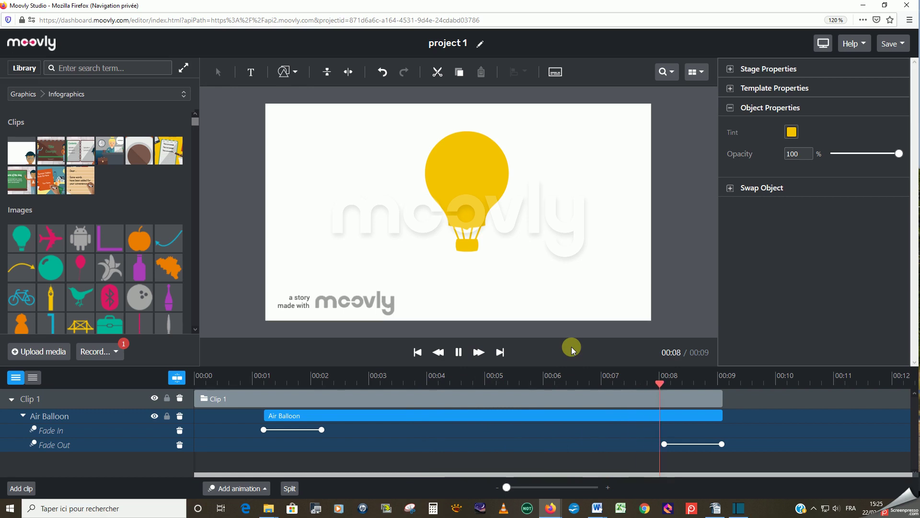
Shorten the Air Balloon's Fade In to end at about 1.5 seconds and preview the faster fade.
drag(722, 383, 242, 397)
click(322, 431)
drag(321, 431, 284, 430)
click(440, 362)
click(460, 353)
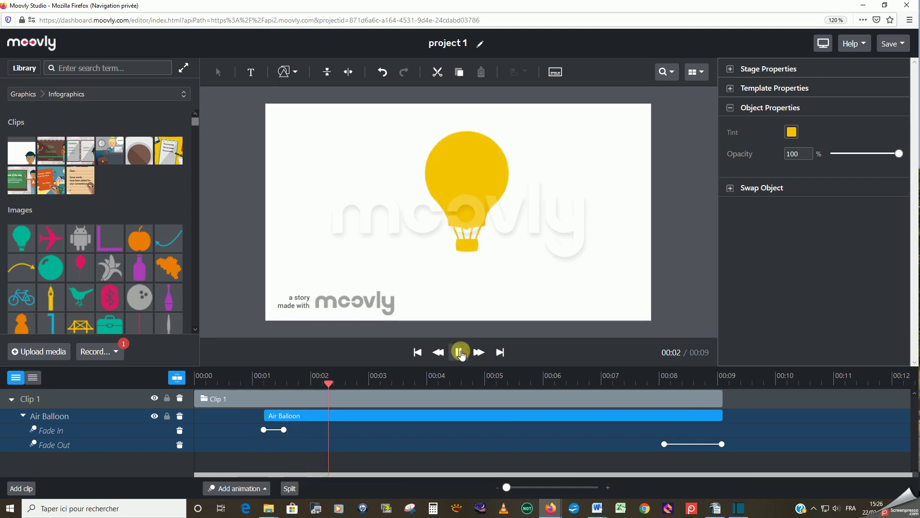
Preview the Air Balloon with its Fade In stretched to about 3.8 seconds, and reset the fade's end to about 1.9 seconds.
click(458, 353)
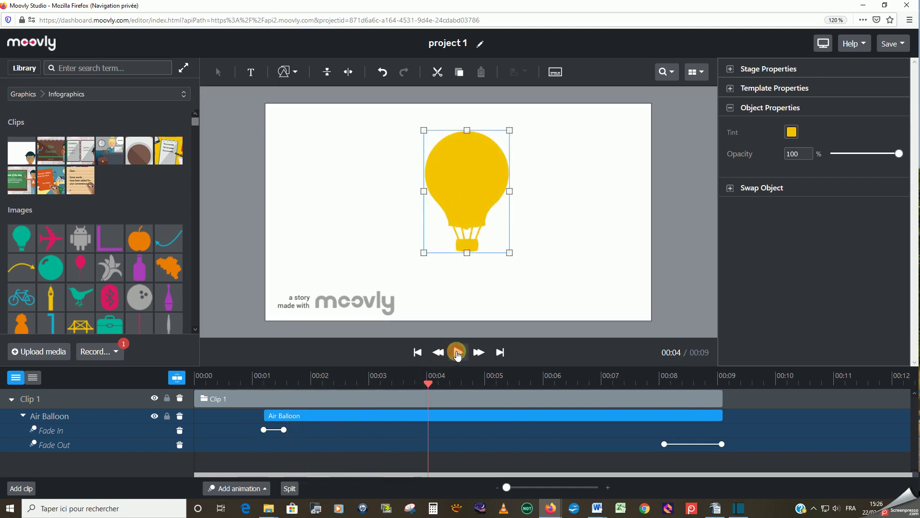
drag(284, 434, 418, 430)
click(428, 385)
drag(428, 385, 252, 384)
click(459, 354)
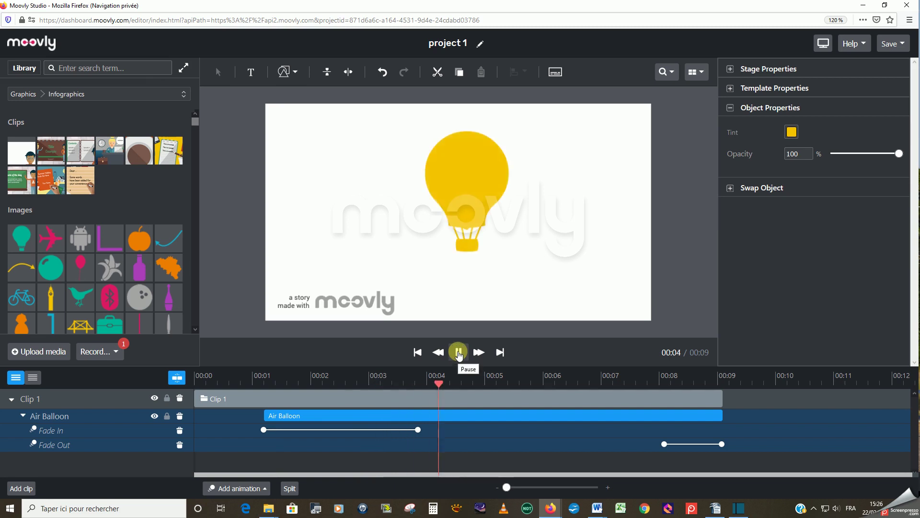
click(459, 354)
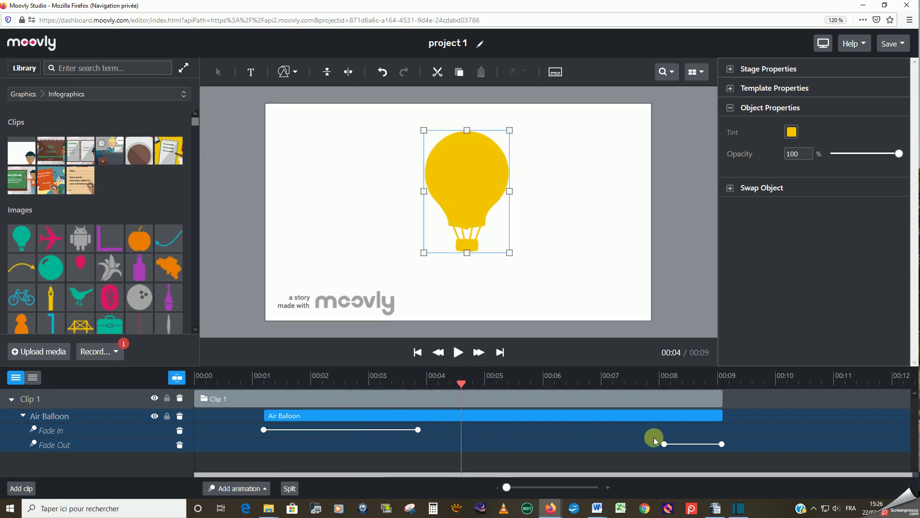
drag(419, 429, 307, 430)
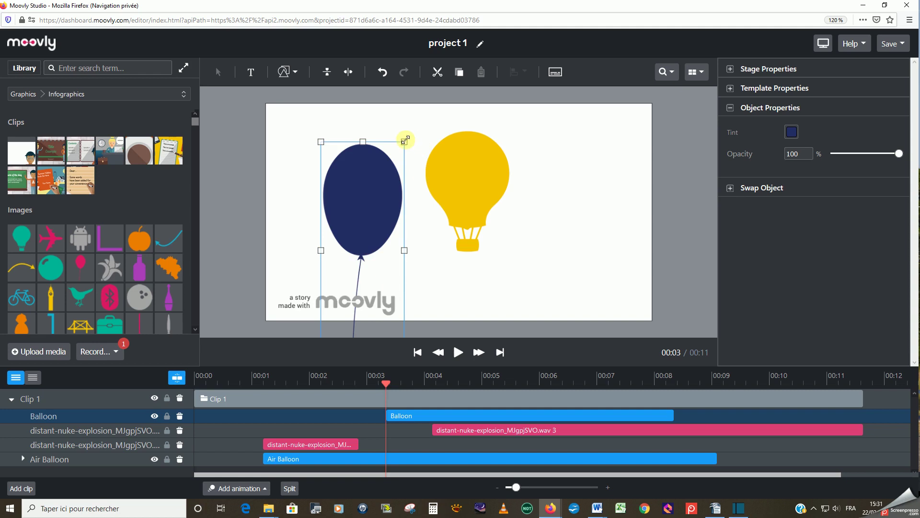
Shrink the dark blue Balloon beside the Air Balloon and match its timeline span to the Air Balloon's, about 1.2 to 9.1 seconds.
drag(406, 140, 363, 195)
drag(351, 246, 365, 153)
drag(421, 413, 303, 415)
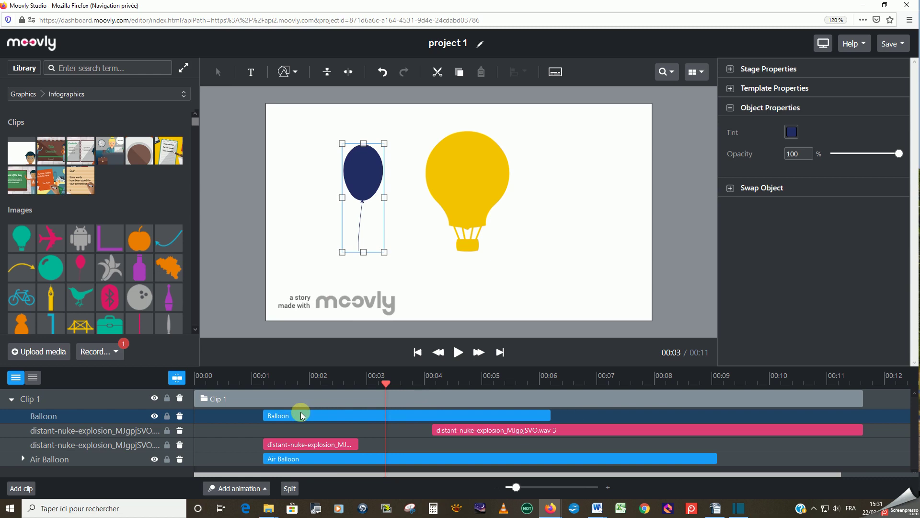
drag(549, 415, 718, 408)
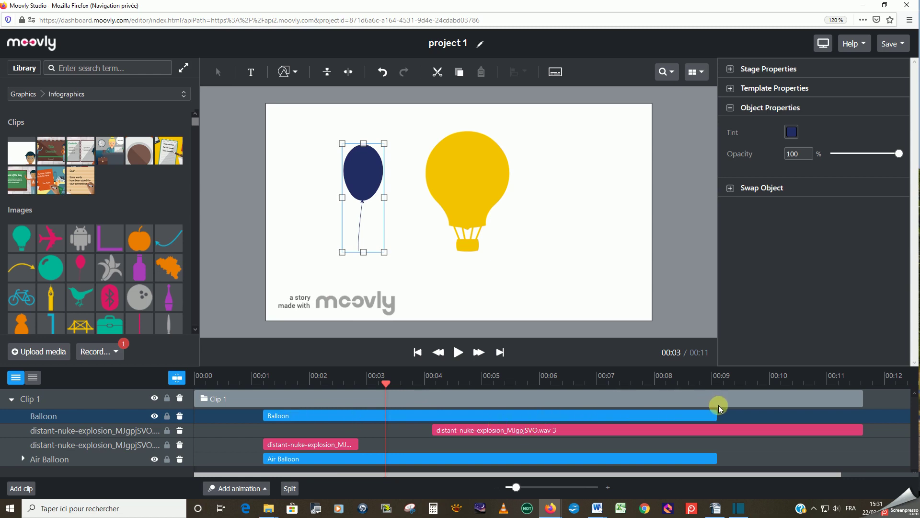
Add a Fade In enter animation and a Fade Out exit animation to the Balloon.
drag(386, 383, 266, 386)
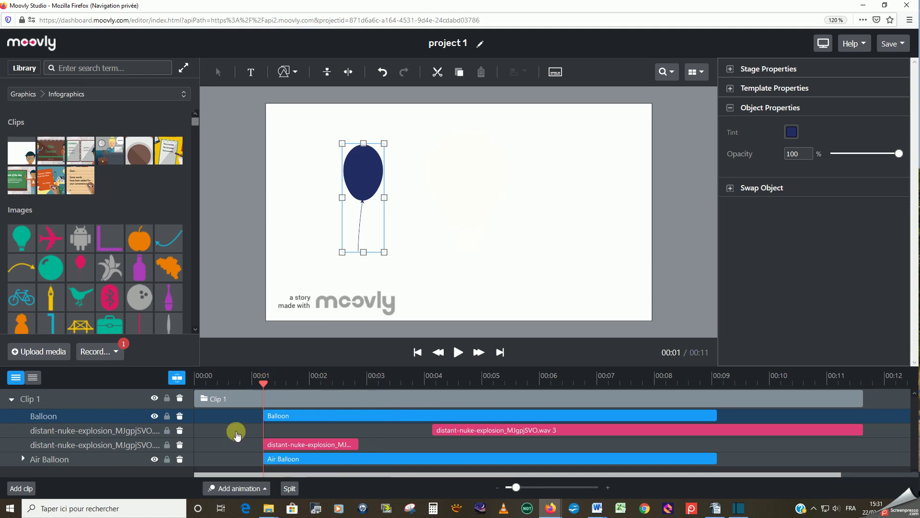
click(235, 489)
click(228, 475)
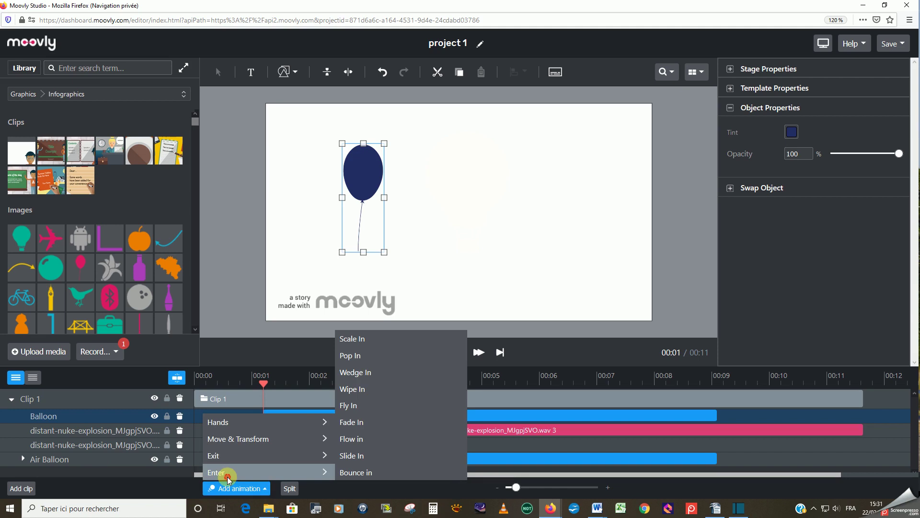
click(362, 423)
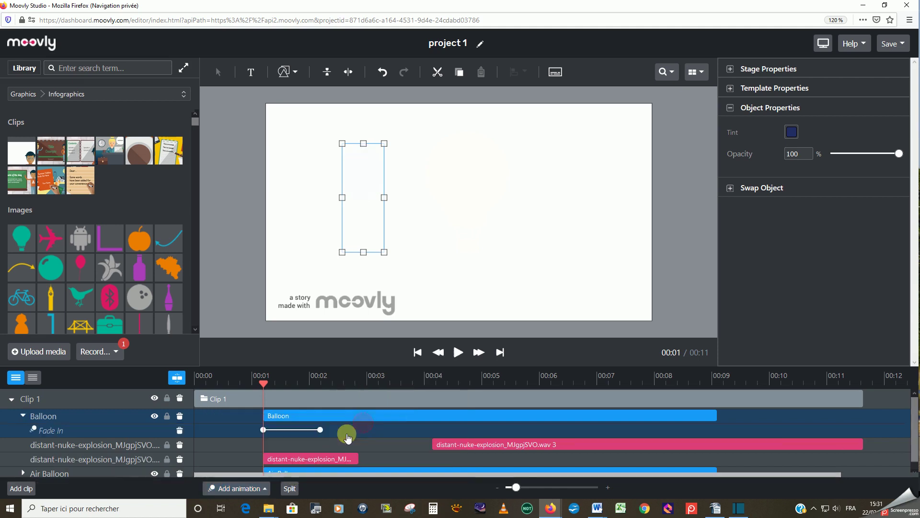
click(234, 489)
click(235, 453)
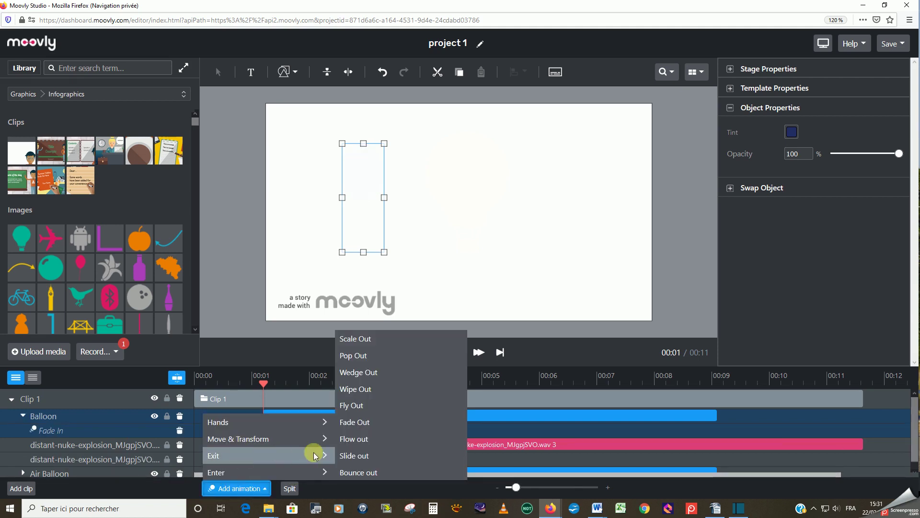
click(363, 422)
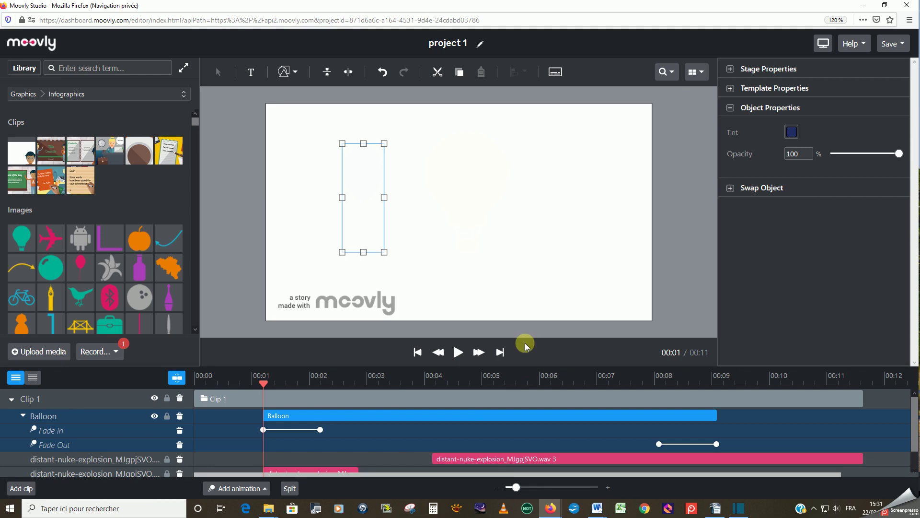
Enlarge the timeline area, expand both balloon tracks and match the end of the Air Balloon's Fade In to the Balloon's at about 2.2 seconds.
drag(526, 366, 526, 253)
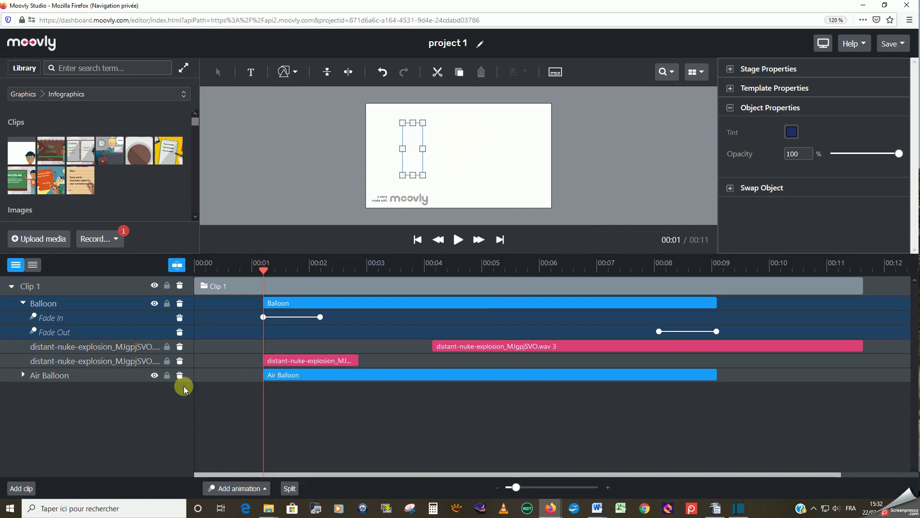
click(24, 302)
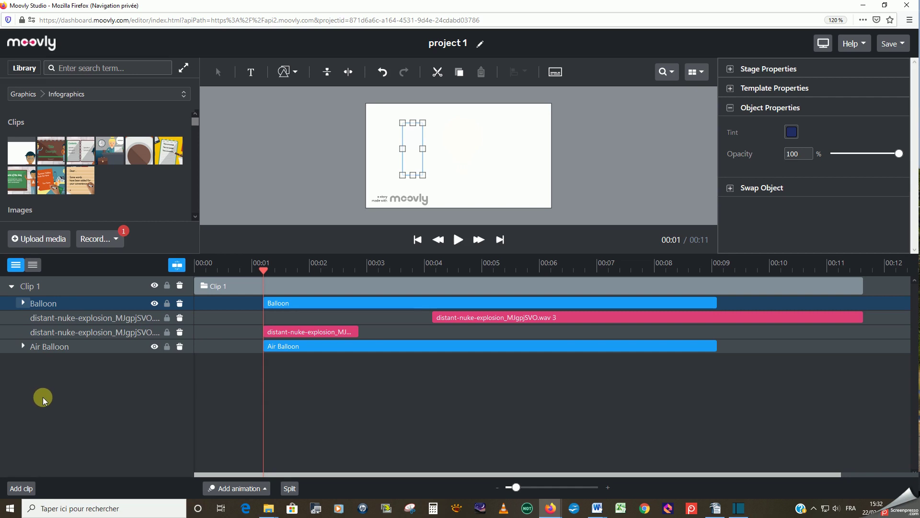
click(23, 303)
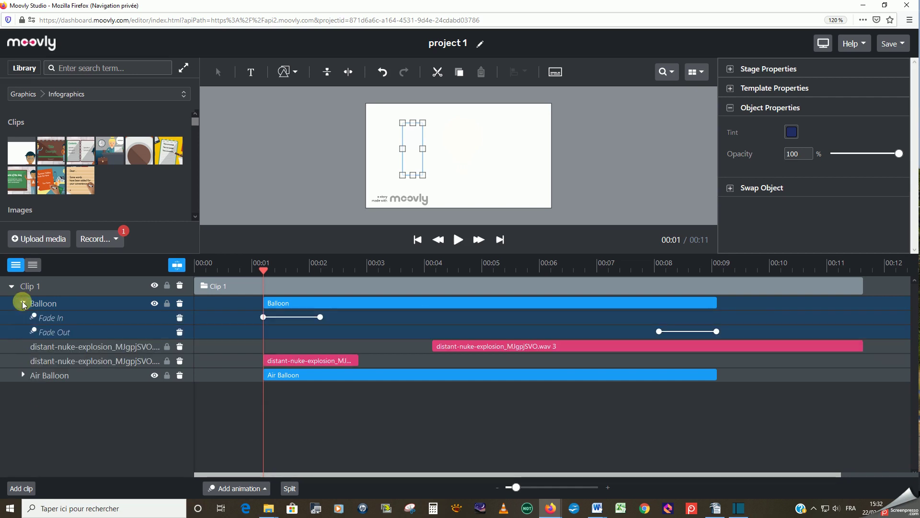
click(22, 375)
drag(306, 392, 316, 392)
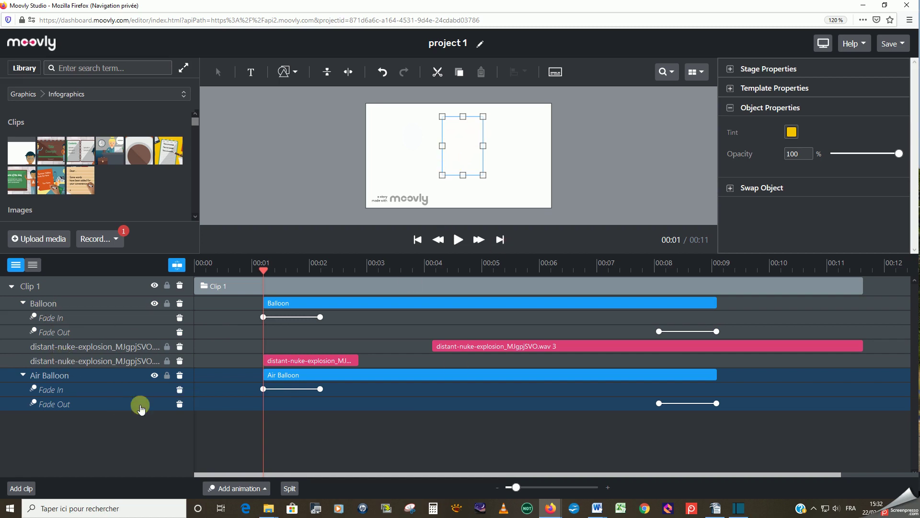
Adjust the Balloon and Air Balloon together to span about 2.4 to 11 seconds, with Fade In ending near 3.6 and Fade Out starting near 9.2.
ctrl+click(51, 303)
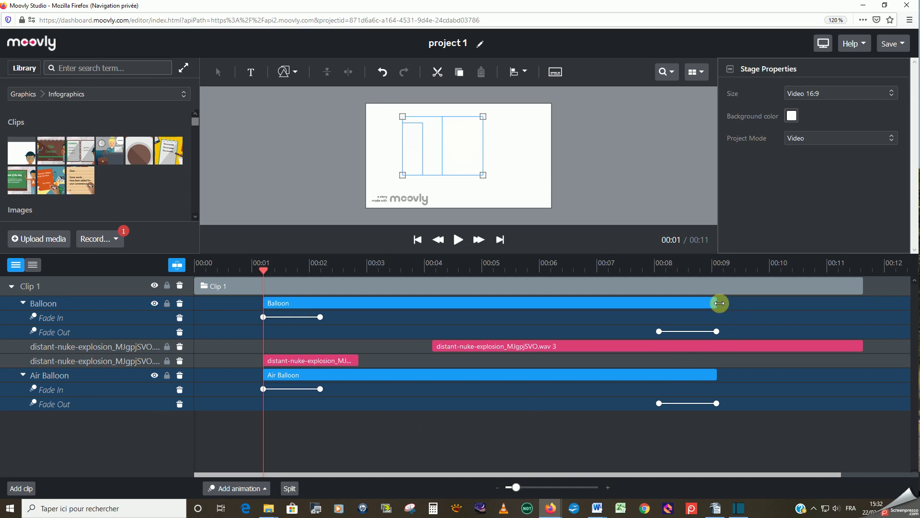
drag(718, 303, 759, 300)
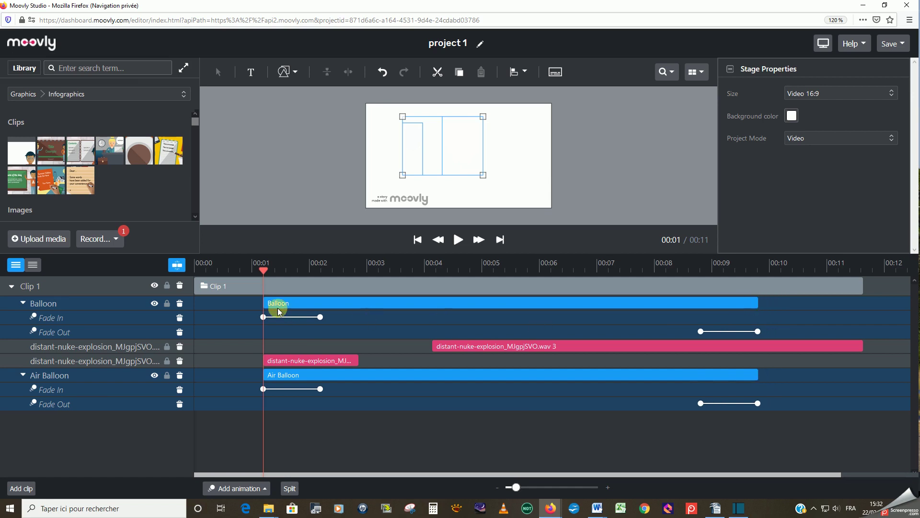
drag(341, 303, 403, 321)
drag(771, 332, 724, 332)
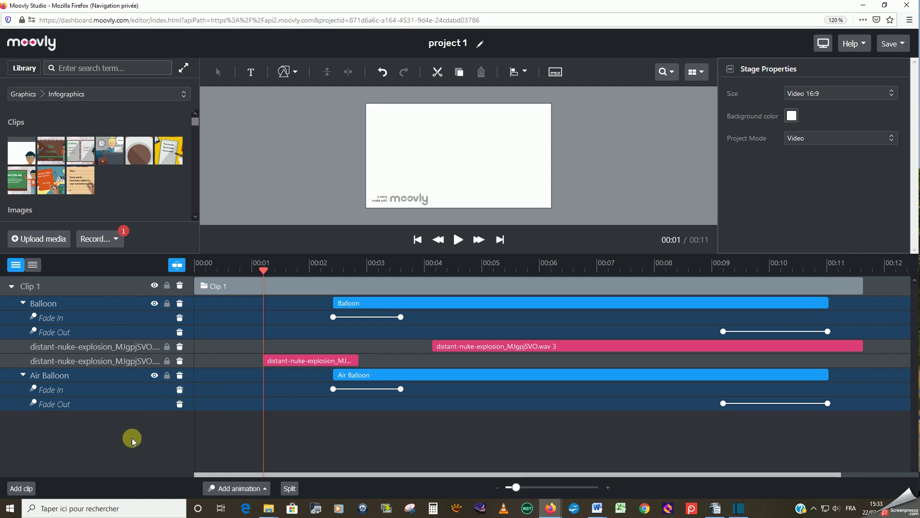
Examine the Move & Transform animation options offered for the Balloon, and leave them without adding any.
click(46, 304)
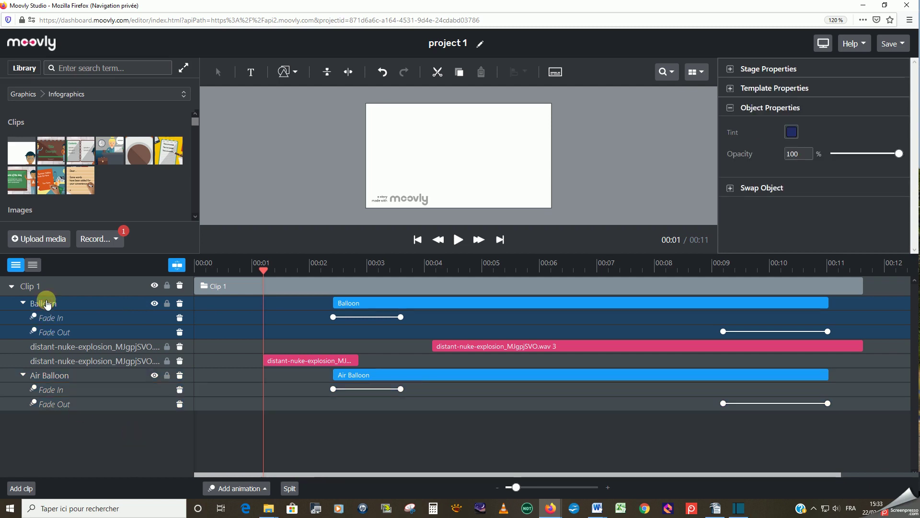
click(243, 487)
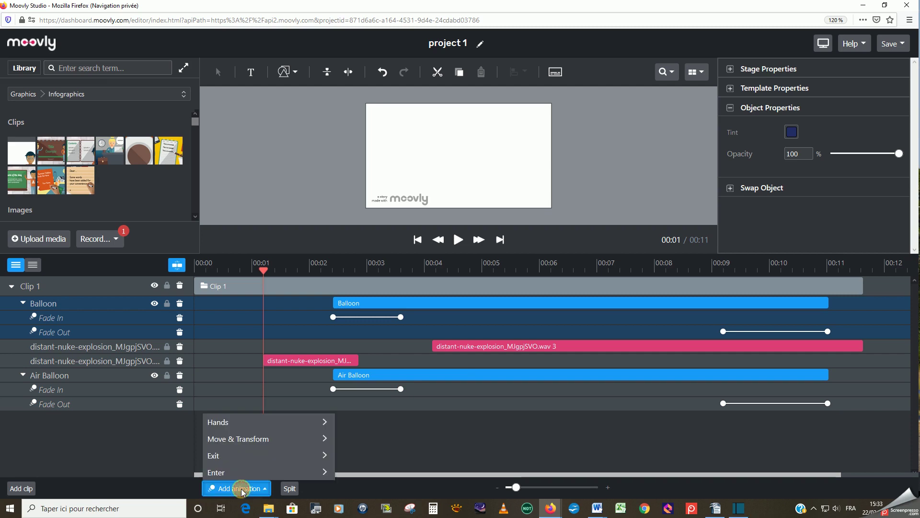
mouse_move(247, 438)
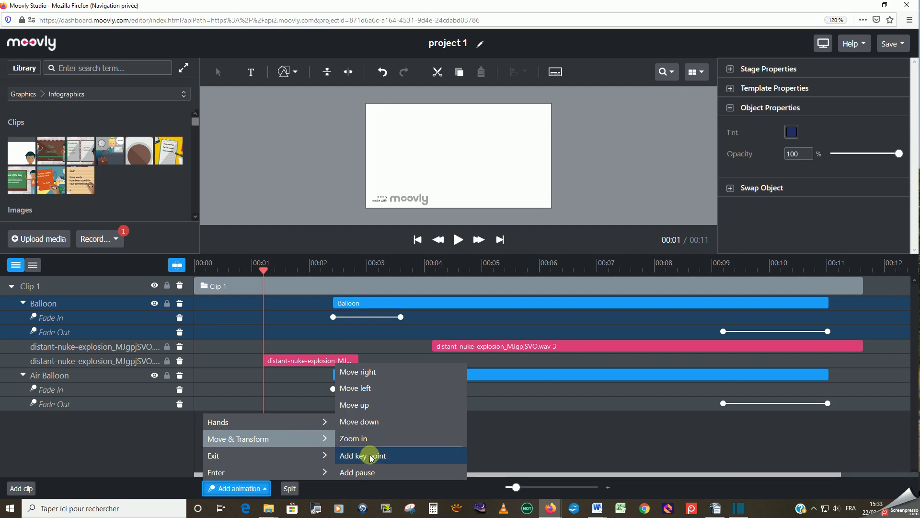
mouse_move(309, 457)
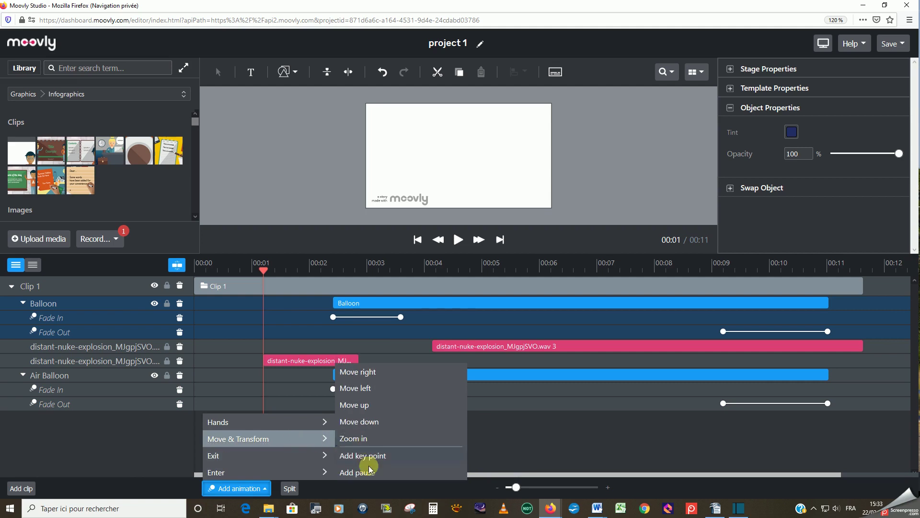
click(499, 429)
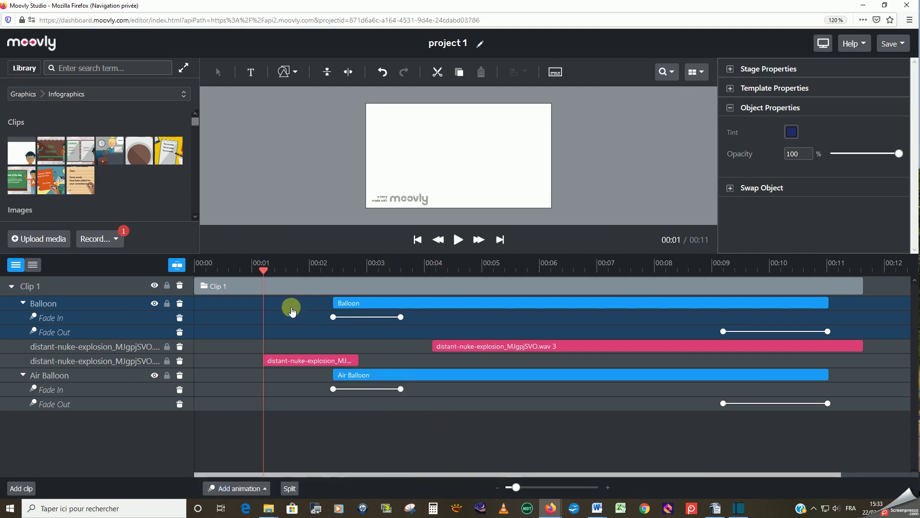
Add the Boy Thumbs Up animated figure from the Doodle Marker library to the stage and shrink it to fit inside the frame.
click(68, 94)
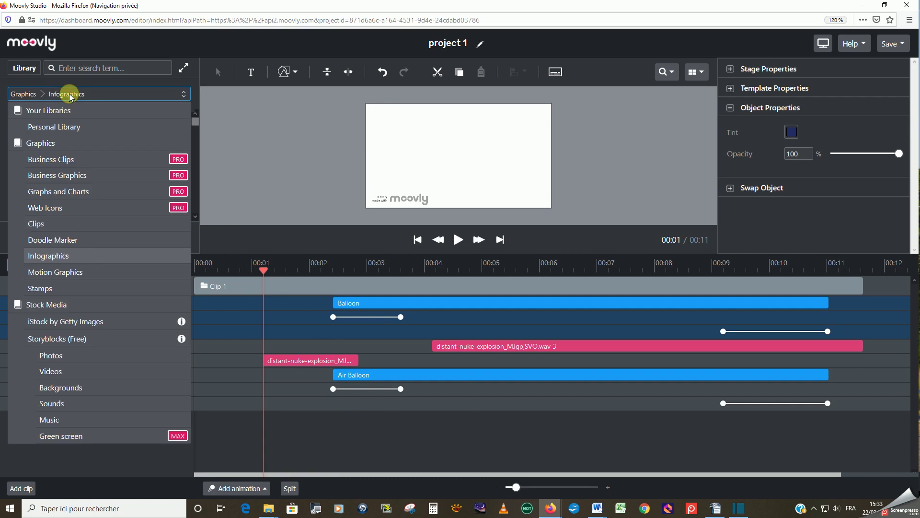
click(68, 244)
drag(80, 139, 405, 139)
click(628, 314)
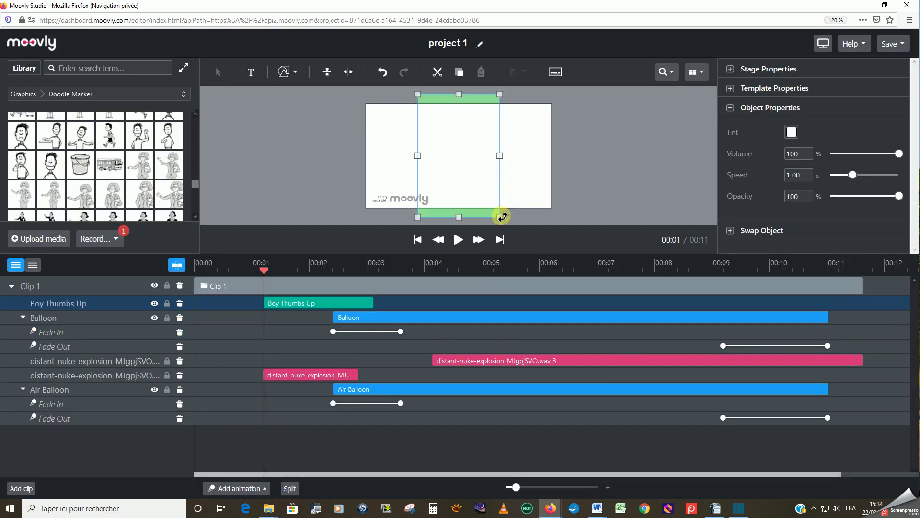
drag(501, 217, 479, 181)
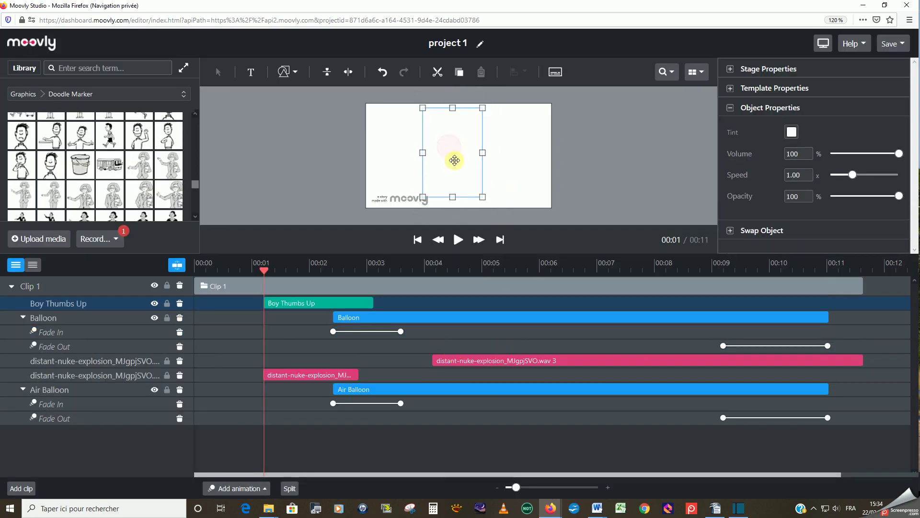
Enlarge the stage view and preview the Boy Thumbs Up figure from about 1.2 seconds.
drag(456, 253, 457, 367)
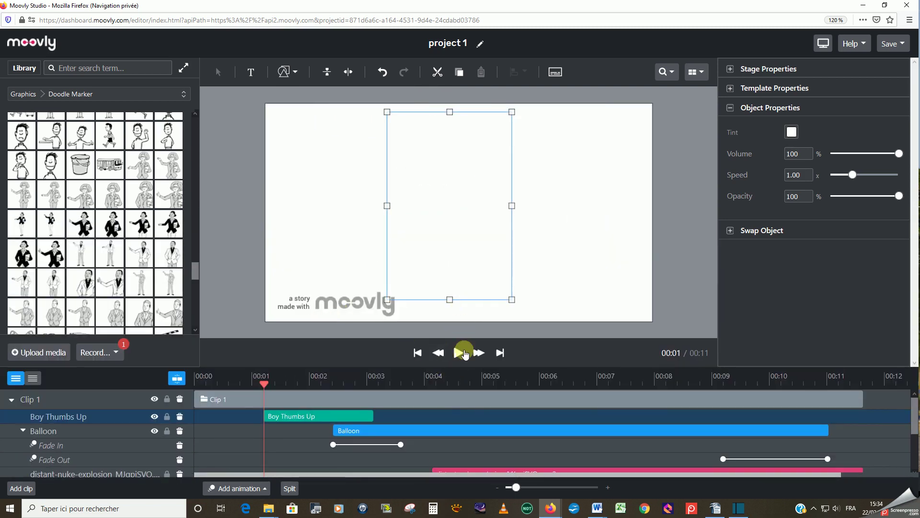
click(458, 352)
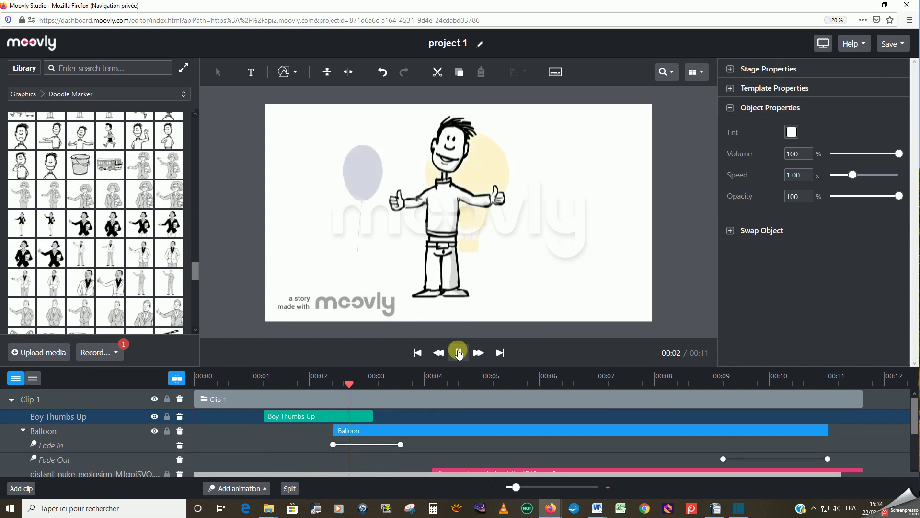
click(458, 353)
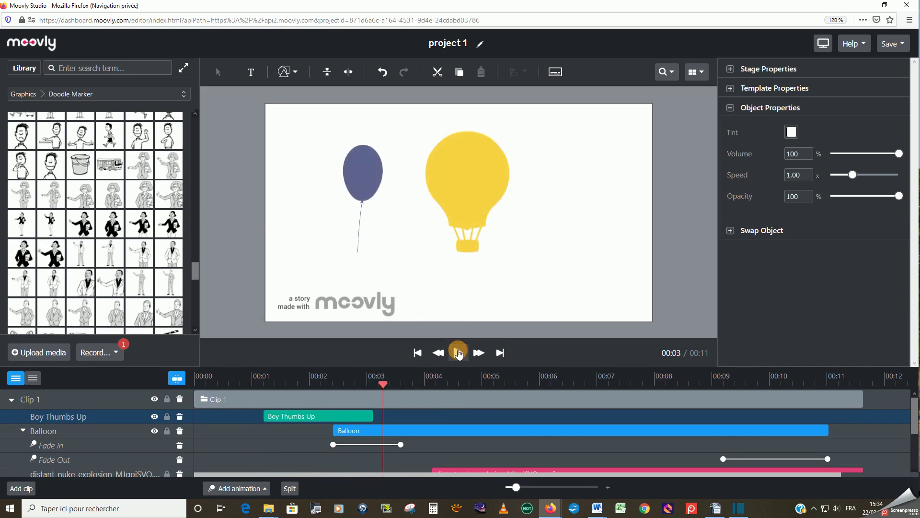
Delete the Air Balloon and the Balloon from the clip.
click(469, 200)
key(Delete)
click(364, 193)
key(Delete)
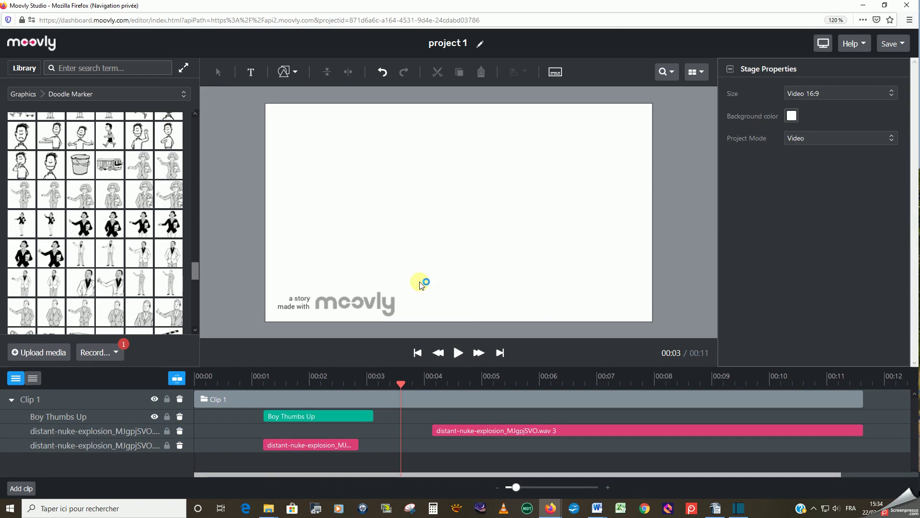
Extend the Boy Thumbs Up figure on the timeline to about 7.1 seconds and preview it from its start.
click(358, 416)
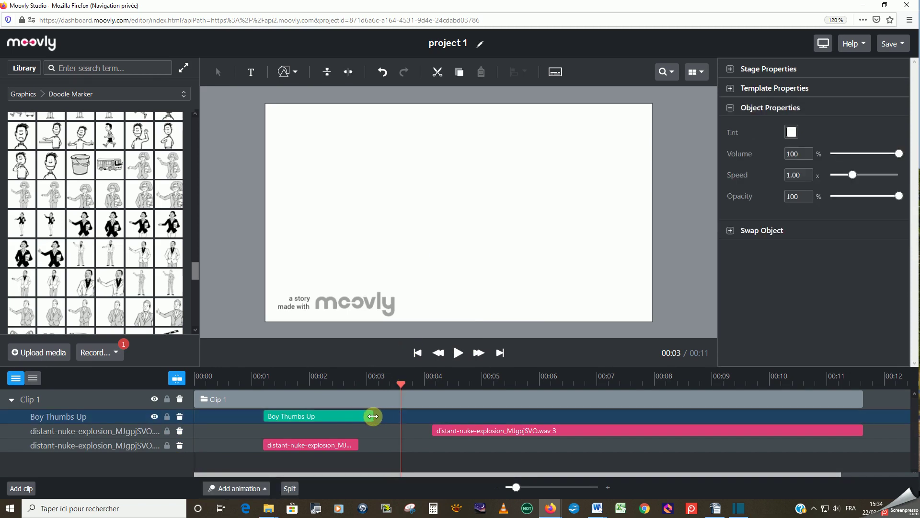
drag(327, 417, 604, 412)
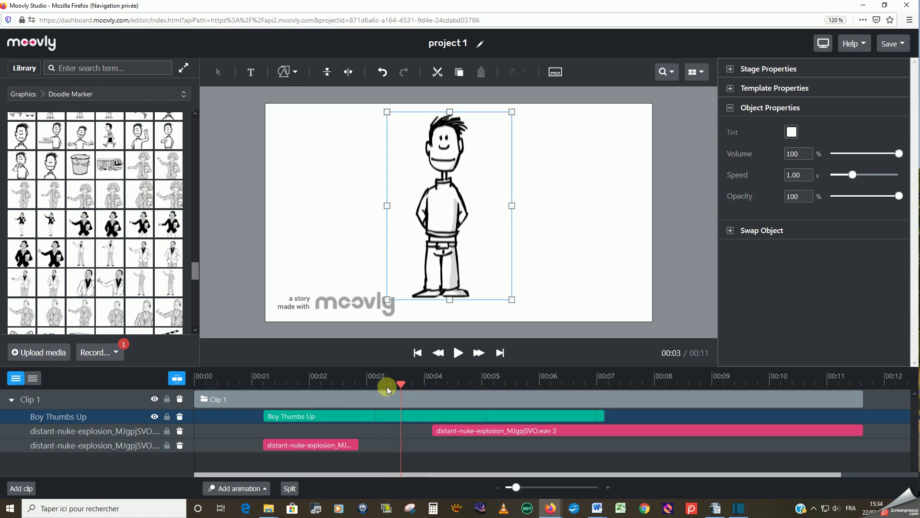
click(263, 387)
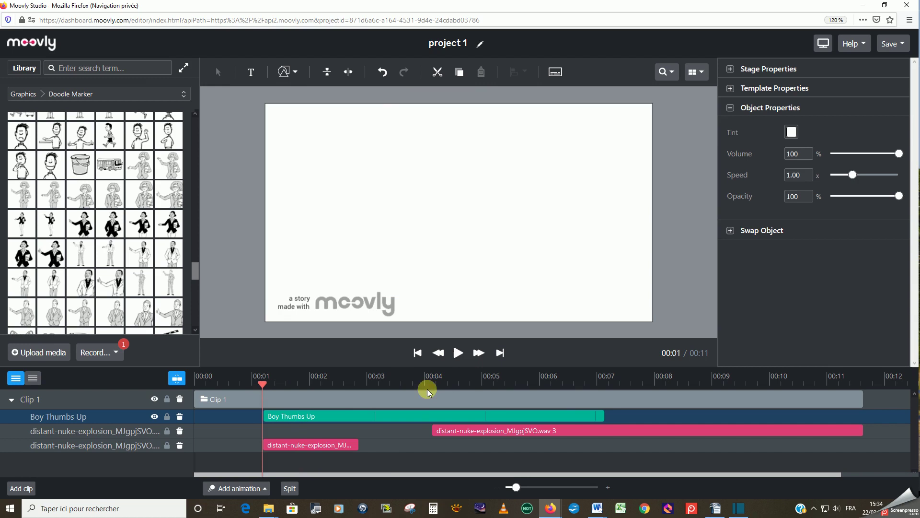
click(459, 354)
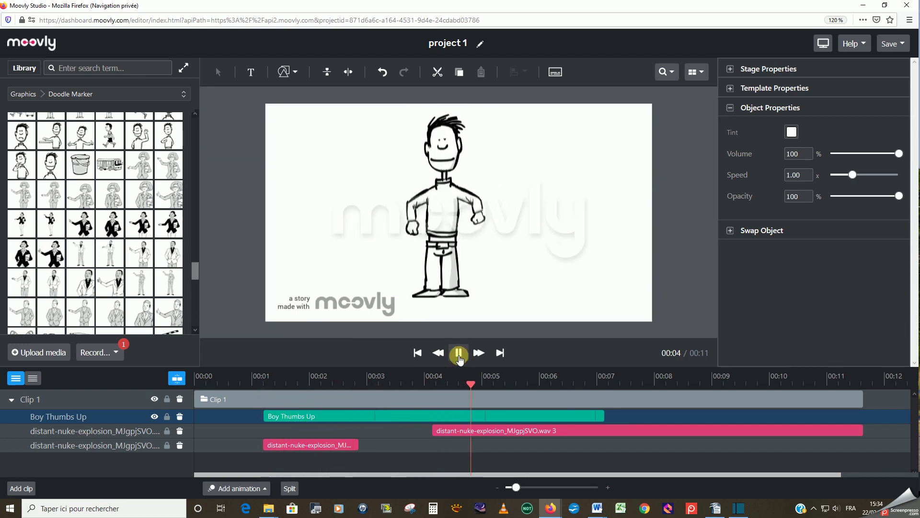
click(459, 353)
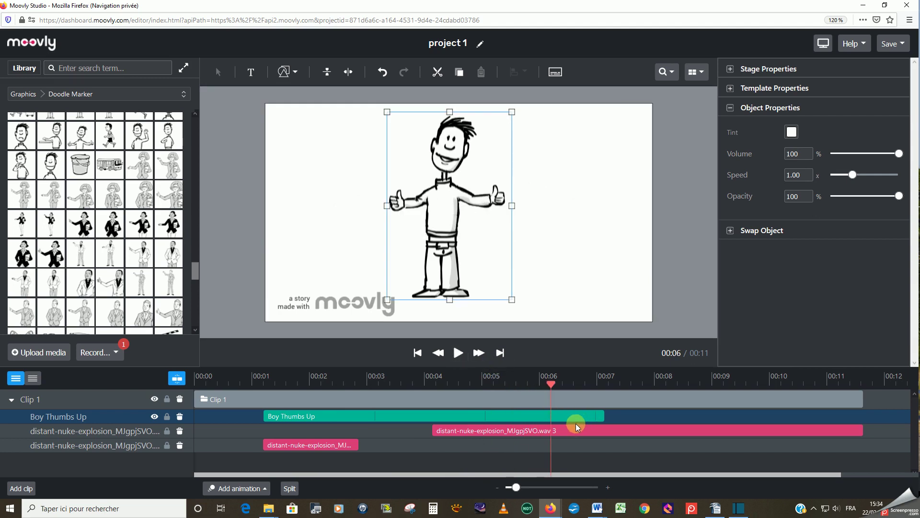
Undo the extension of the Boy Thumbs Up figure and delete both distant-nuke-explosion sounds from the clip.
key(ctrl+z)
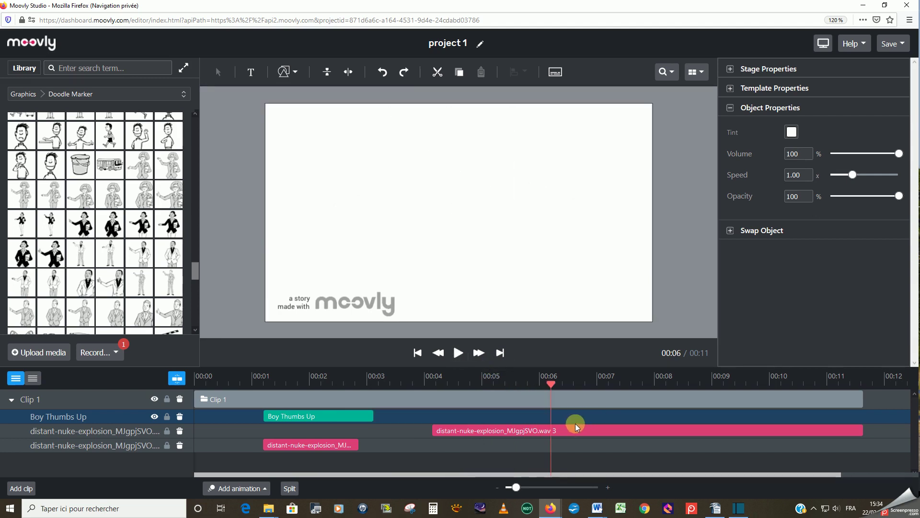
click(516, 435)
key(Delete)
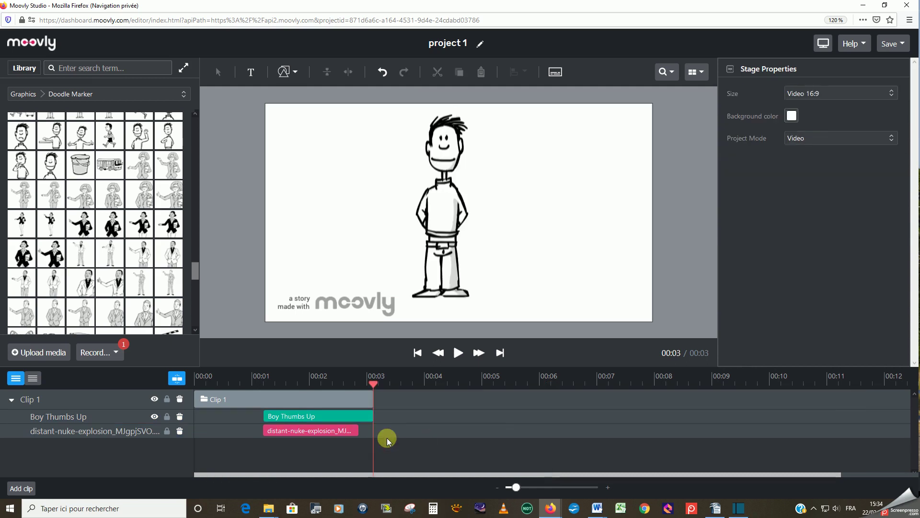
click(341, 436)
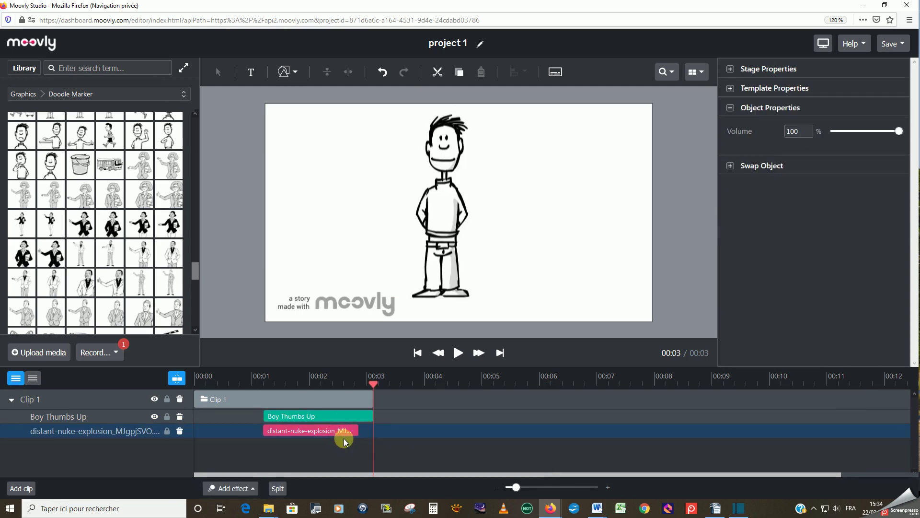
key(Delete)
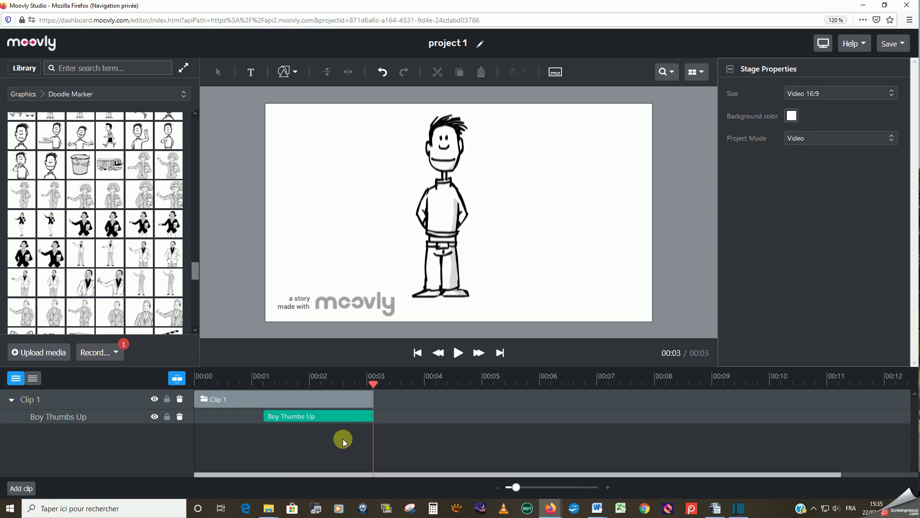
Add a Move & Transform pause to the Boy Thumbs Up figure at about 2.8 seconds and expand its animation row.
drag(372, 381, 357, 386)
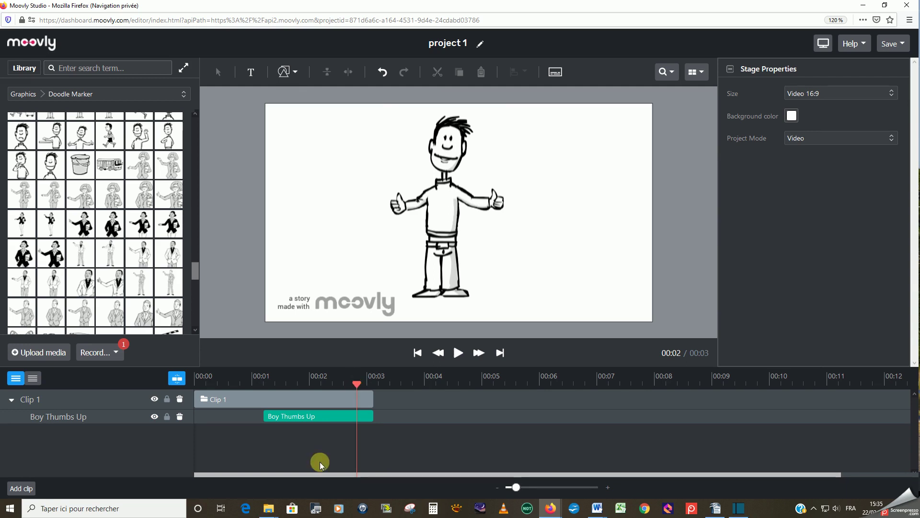
click(309, 418)
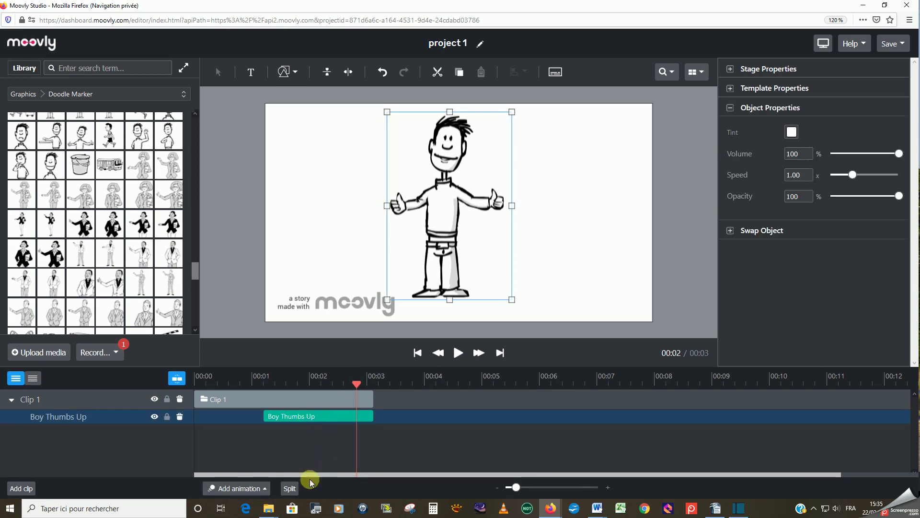
click(247, 490)
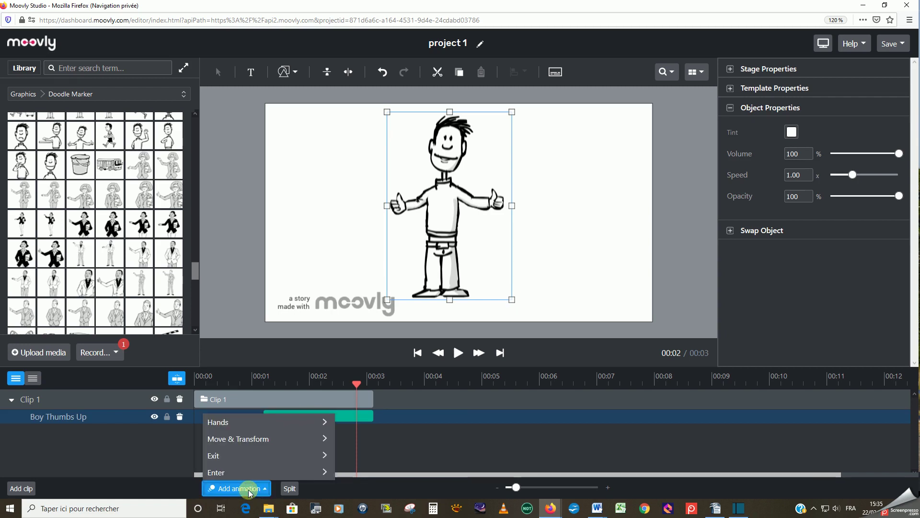
mouse_move(248, 438)
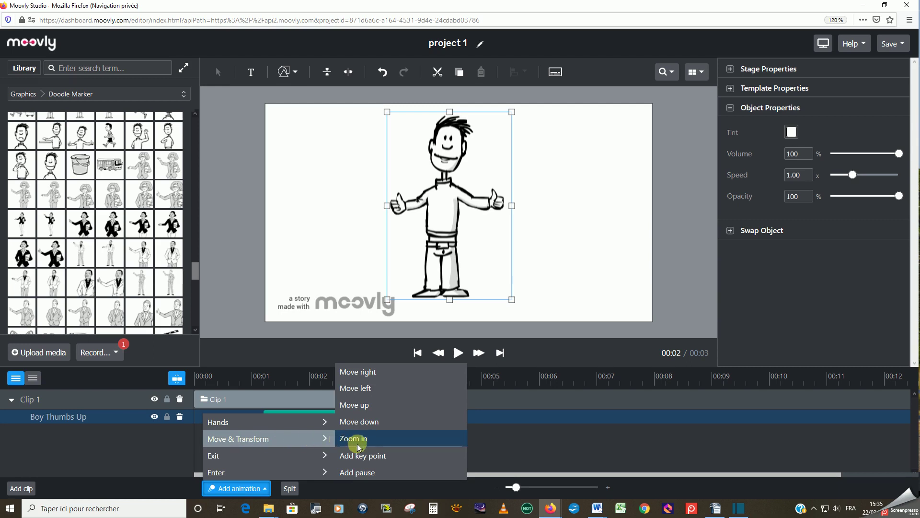
click(375, 473)
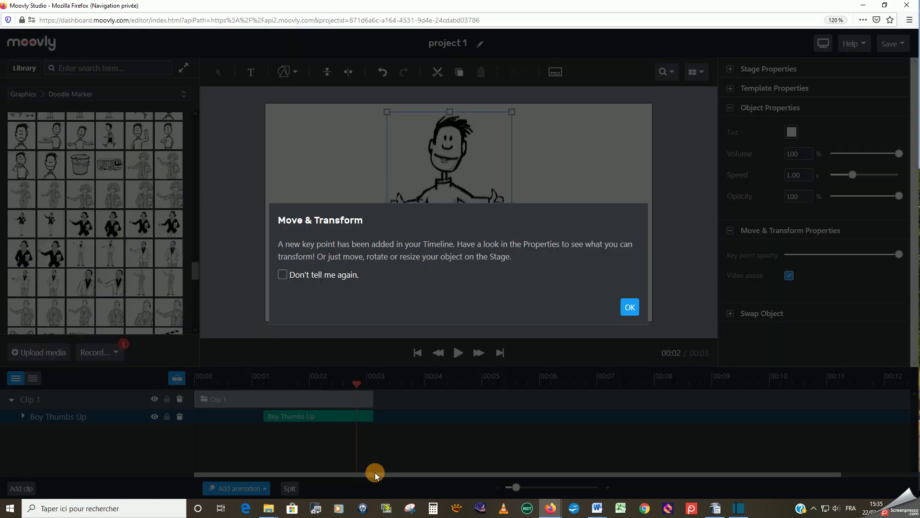
click(630, 308)
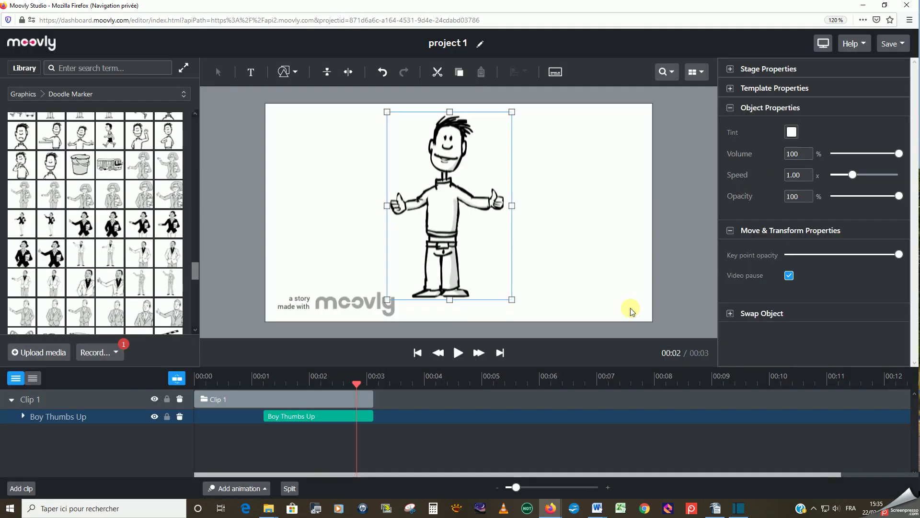
click(22, 416)
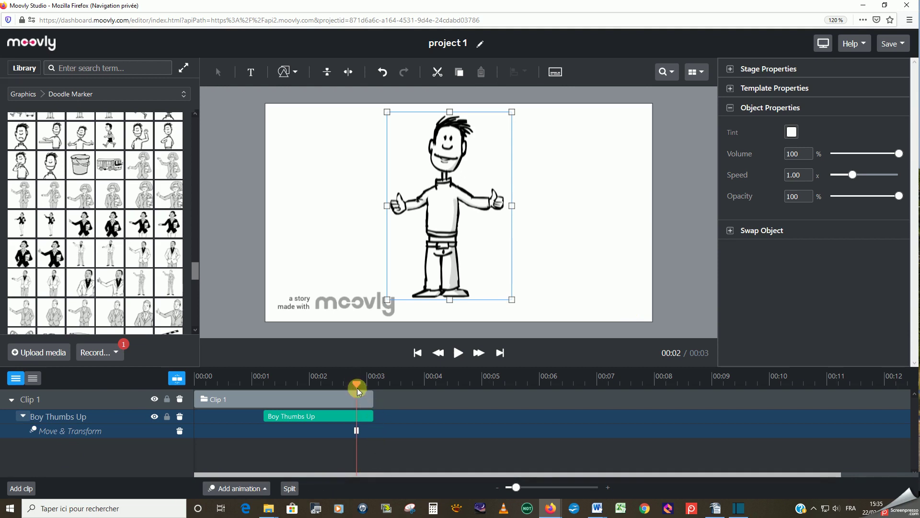
Extend the Boy Thumbs Up figure to about 4.2 seconds and preview the pause from about 2.6 seconds.
mouse_move(358, 384)
mouse_down()
mouse_move(370, 384)
mouse_move(343, 381)
mouse_up()
drag(365, 417, 437, 415)
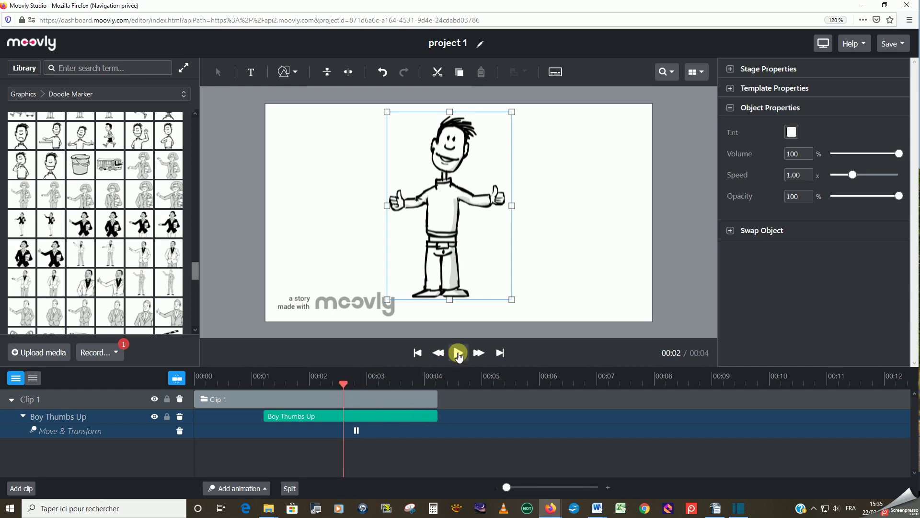
click(458, 353)
Add a Move & Transform key point to the Boy Thumbs Up figure near its end on the timeline.
mouse_move(437, 383)
mouse_down()
mouse_move(237, 392)
mouse_move(431, 382)
mouse_up()
click(361, 430)
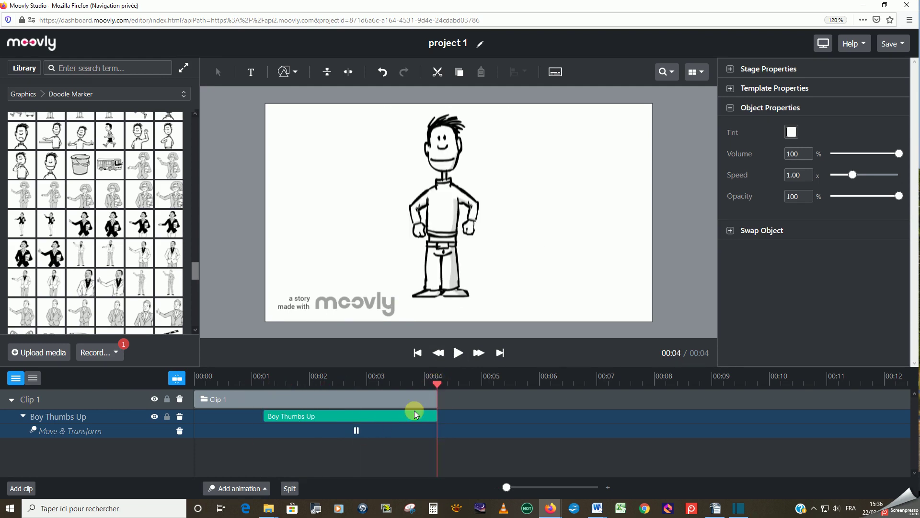
click(247, 491)
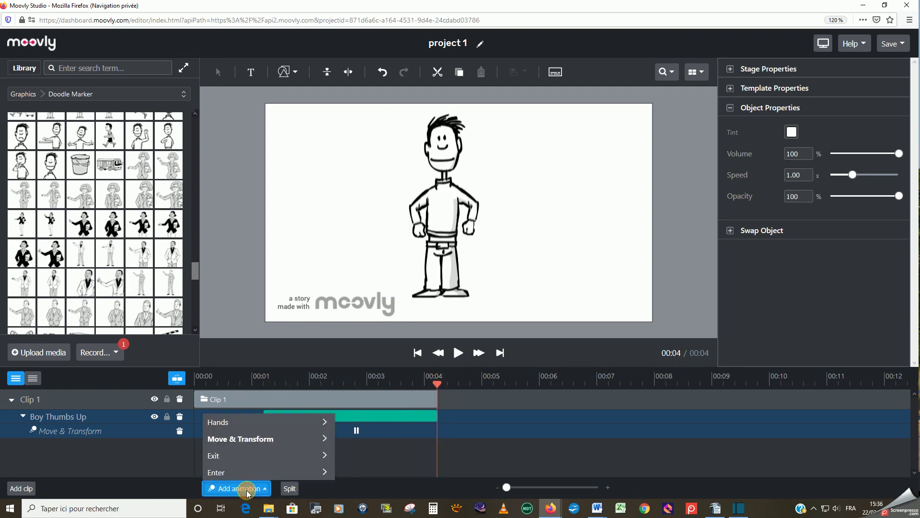
mouse_move(246, 438)
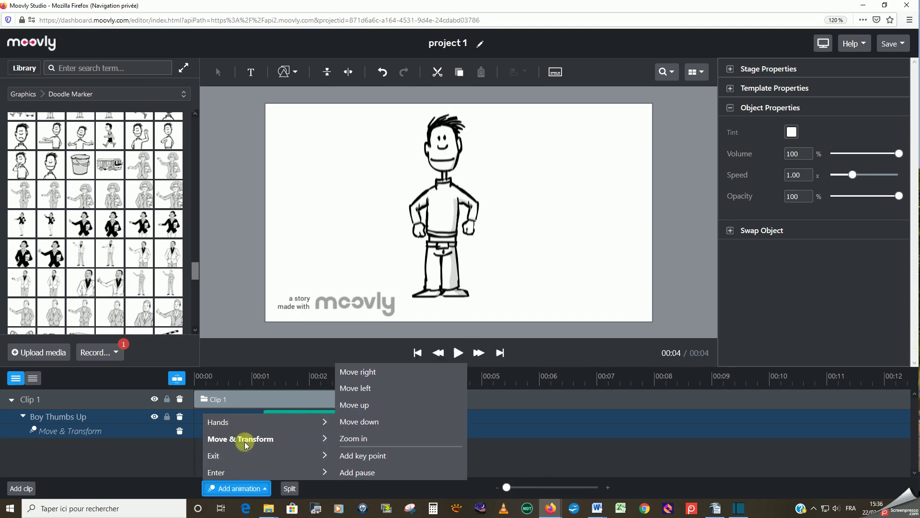
click(390, 461)
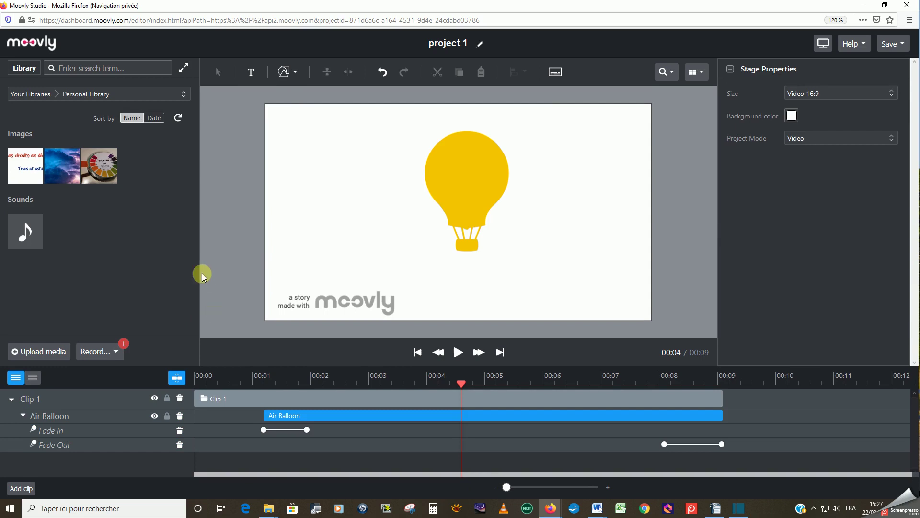
Search the Storyblocks sounds for explosion, listen to Distant Nuke Explosion and import it into the Air Balloon clip.
click(68, 96)
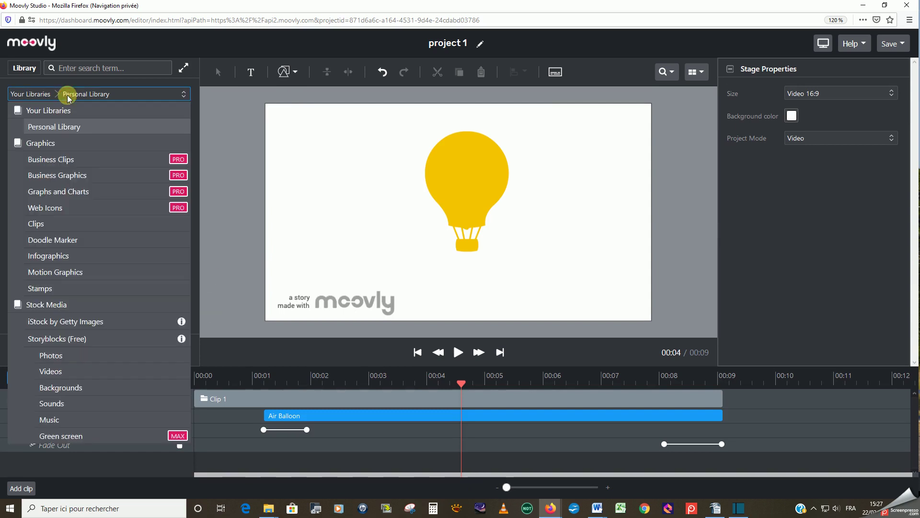
click(60, 403)
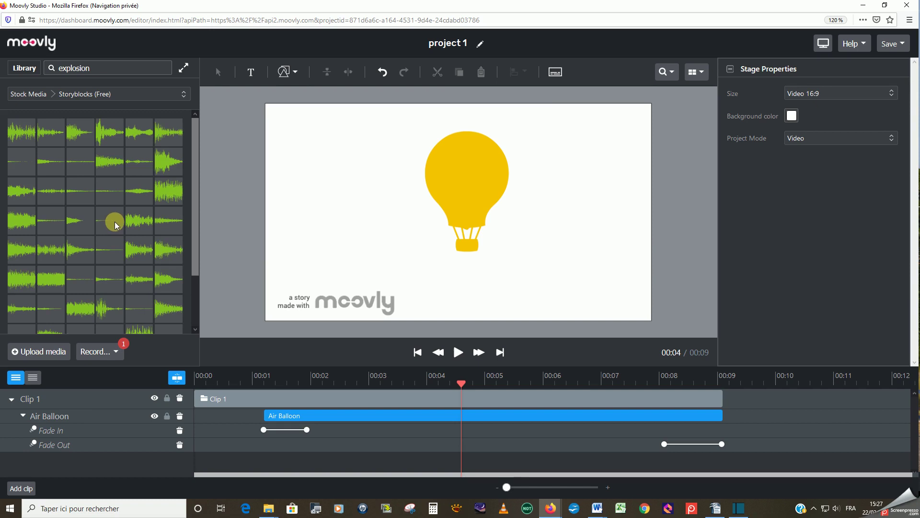
click(168, 199)
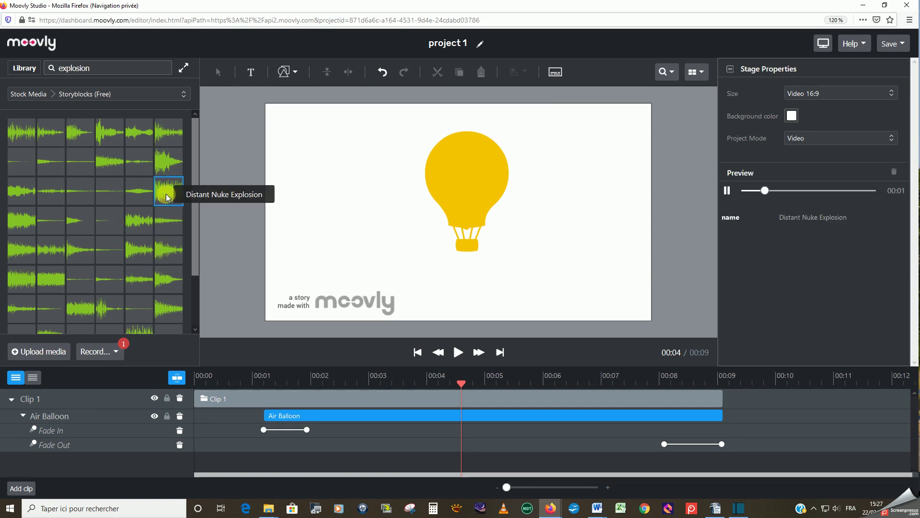
drag(168, 199, 326, 191)
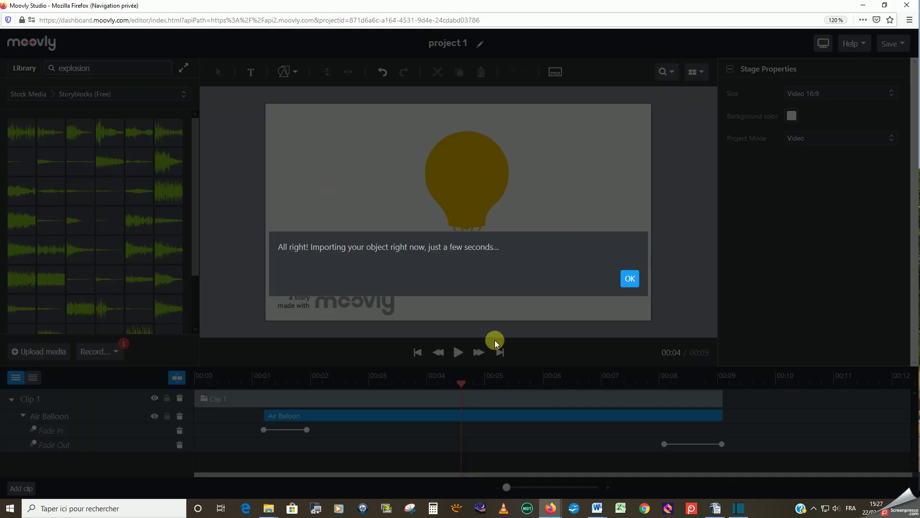
click(632, 280)
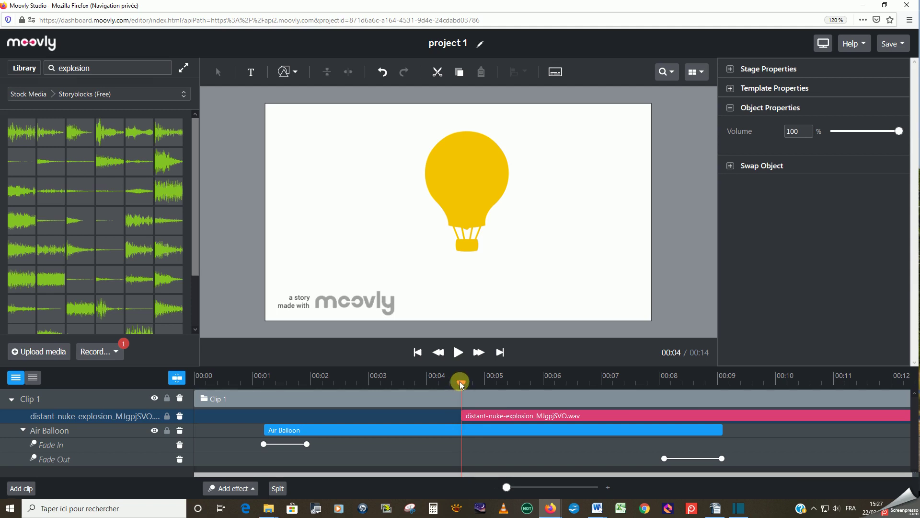
Import the distant-bomb-explosion sound at about 2.8 seconds and delete it again from the clip.
drag(460, 384, 356, 386)
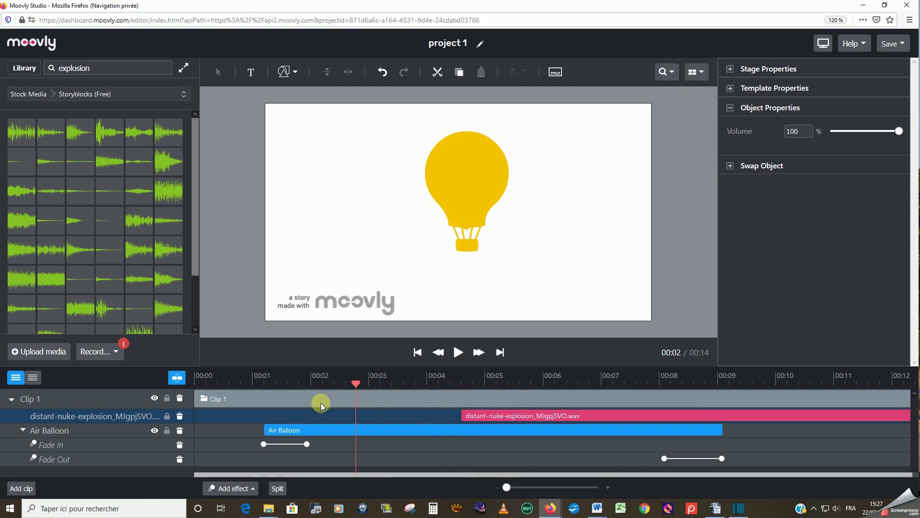
drag(146, 220, 323, 211)
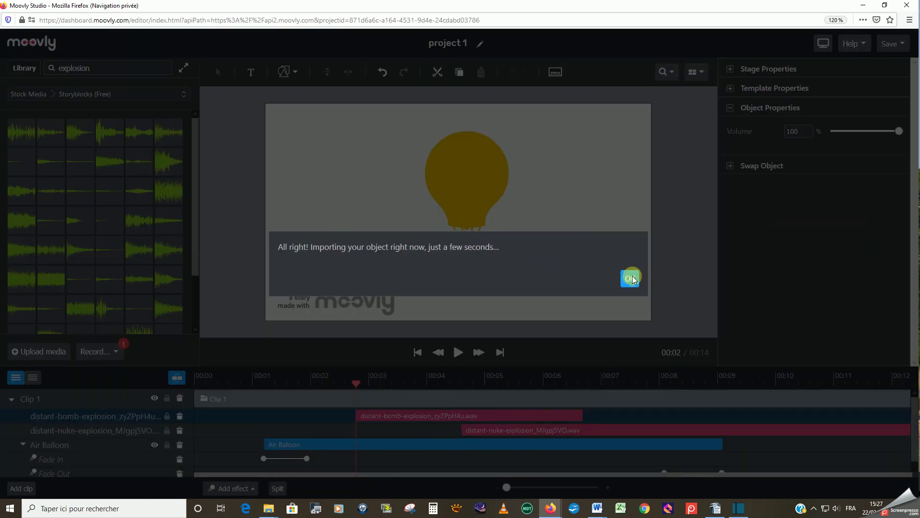
click(631, 278)
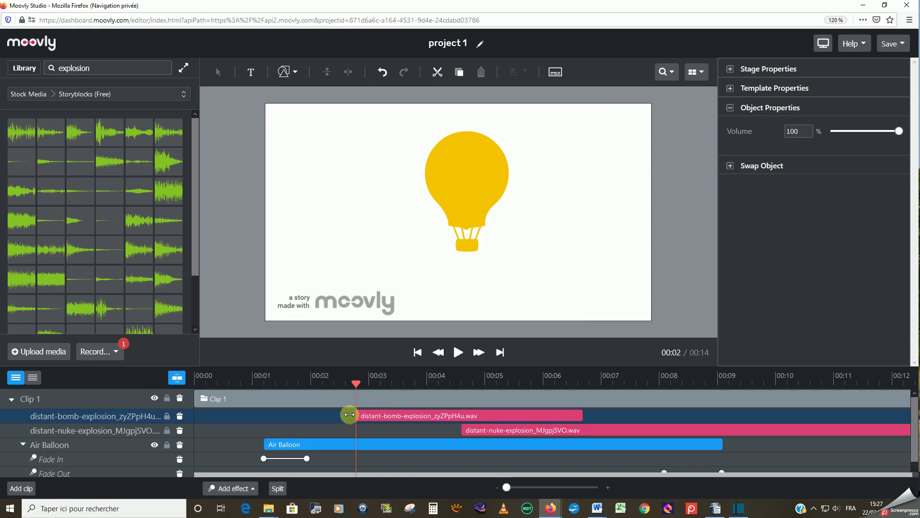
click(180, 417)
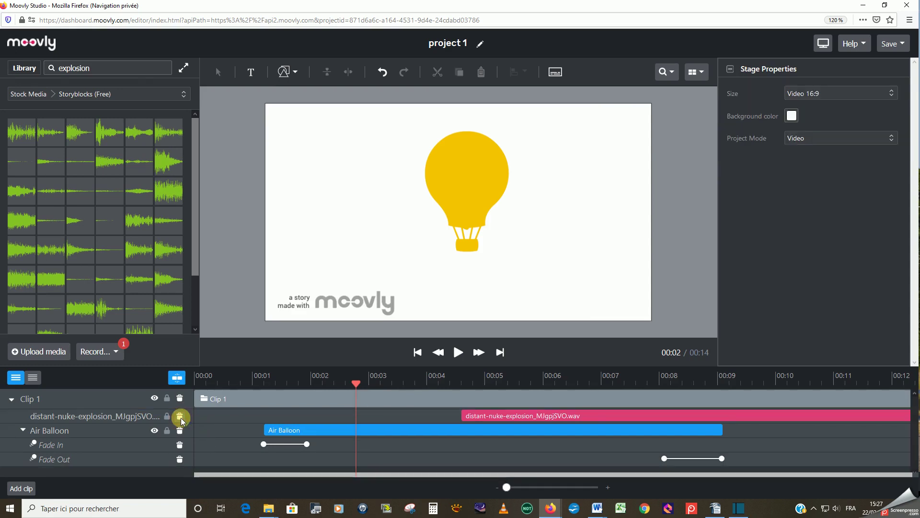
Move the distant-nuke-explosion sound on the timeline to start with the Air Balloon at about 1.2 seconds.
drag(465, 410, 347, 413)
mouse_move(417, 411)
mouse_down()
mouse_move(384, 410)
mouse_move(424, 411)
mouse_up()
Try extending the start of the distant-nuke-explosion sound back to about 0.3 seconds and undo that change.
drag(264, 418, 211, 417)
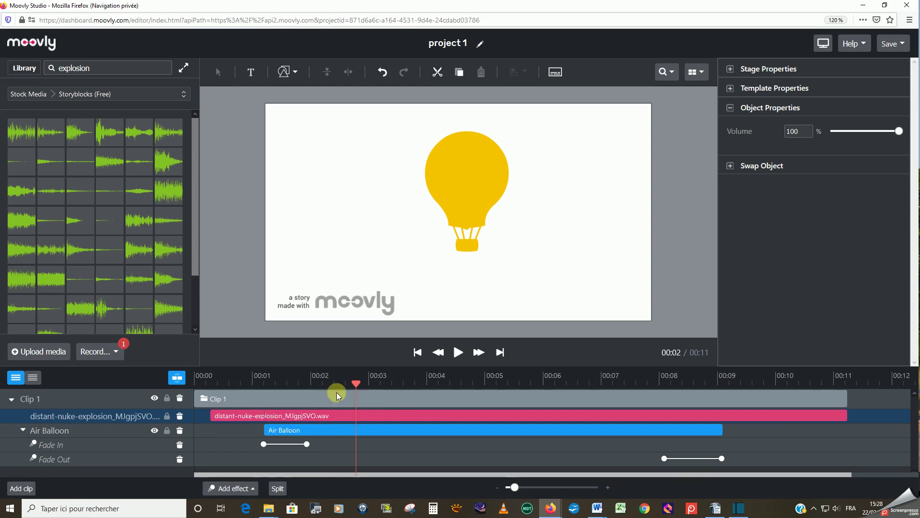
drag(356, 383, 332, 384)
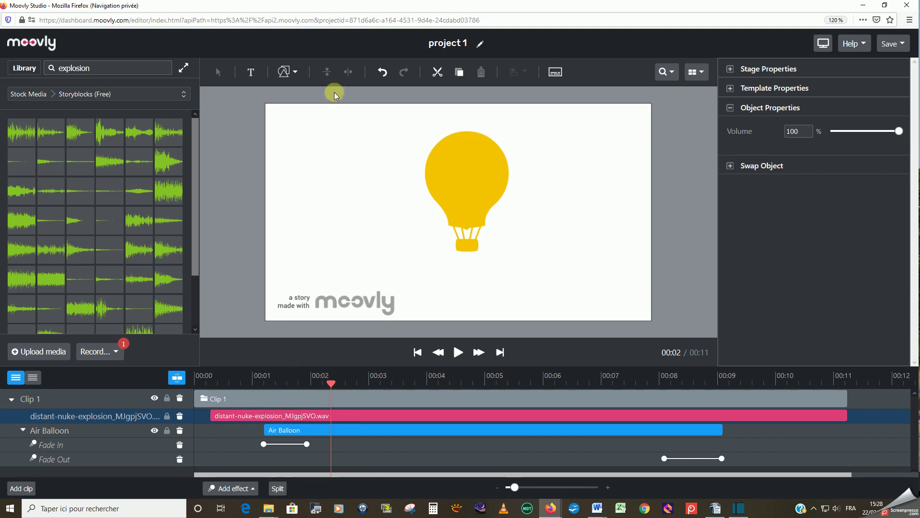
click(382, 71)
Split the distant-nuke-explosion sound at about 2.9 seconds and again at about 3.7 seconds.
click(284, 416)
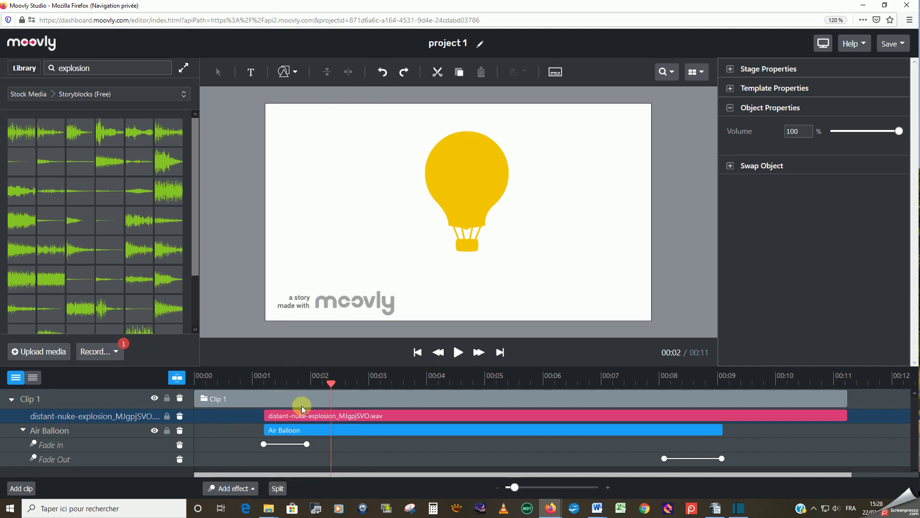
drag(333, 380, 265, 384)
click(284, 430)
click(396, 414)
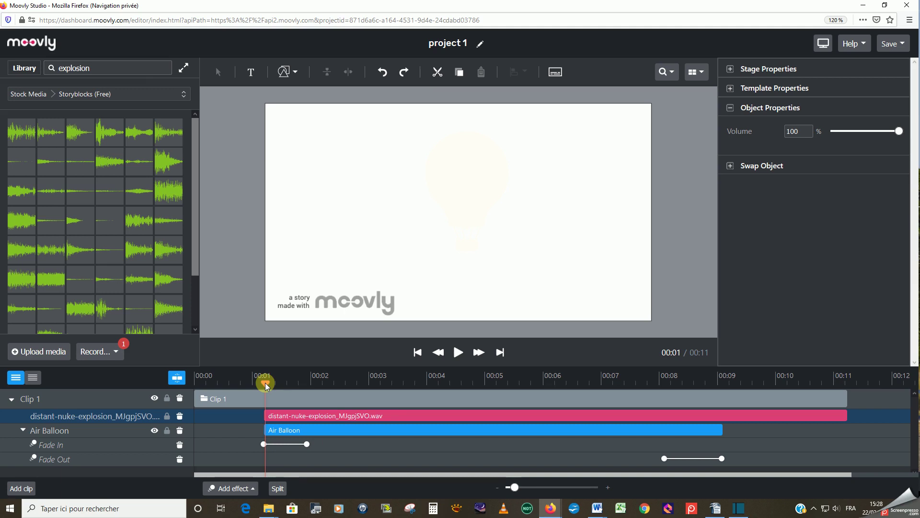
drag(264, 383, 360, 367)
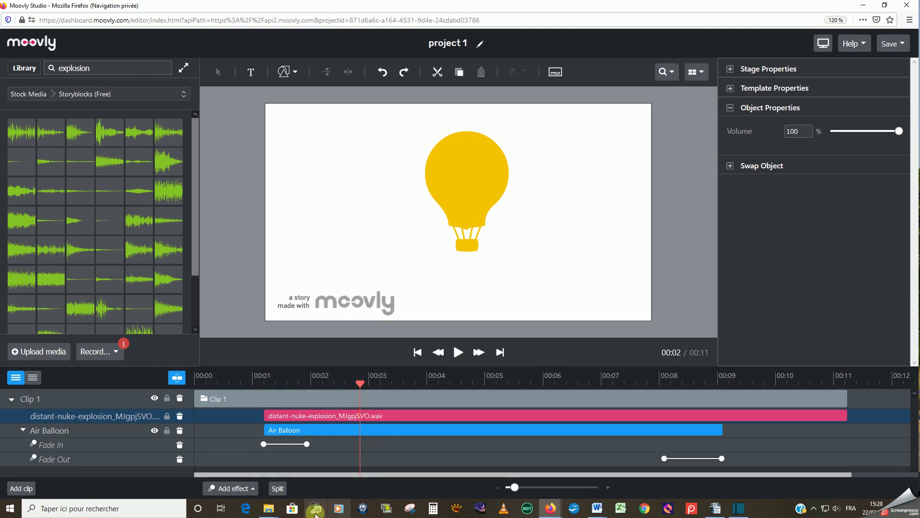
click(278, 488)
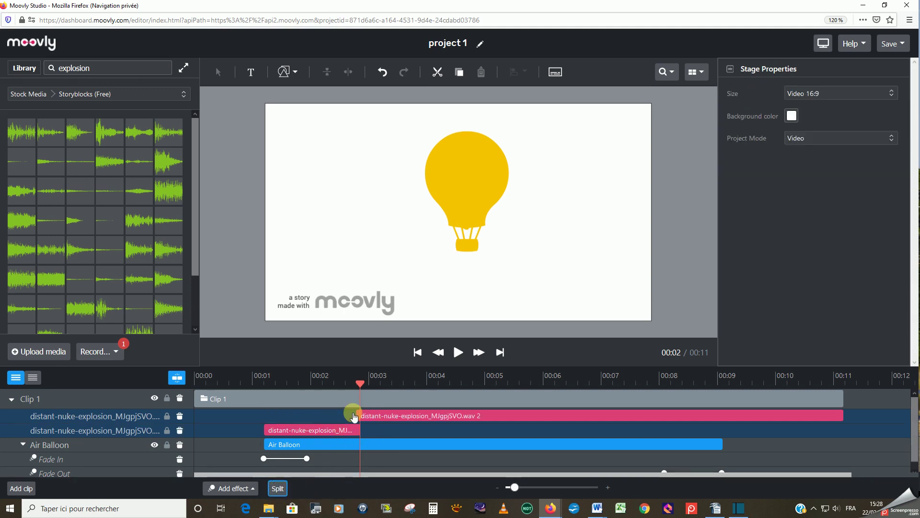
drag(359, 379, 408, 381)
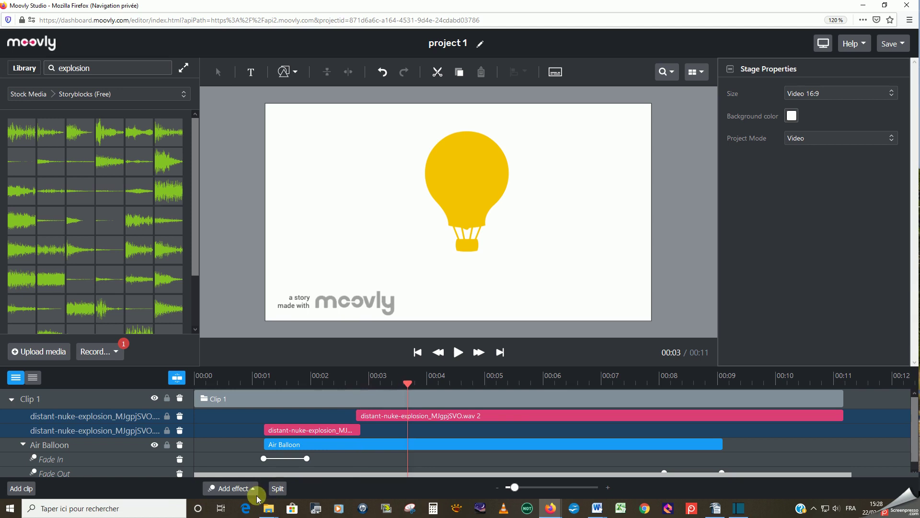
click(278, 487)
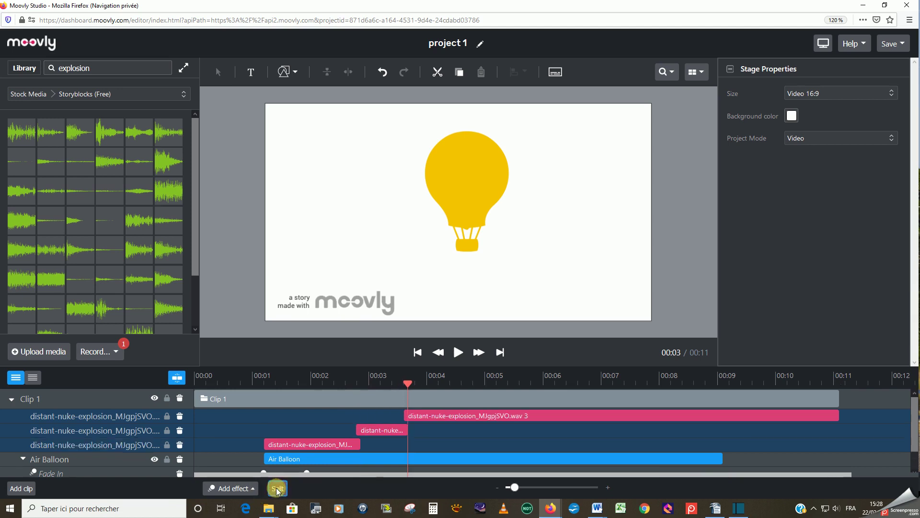
Delete the middle piece of the split sound and move the last piece to start at about 4.1 seconds.
click(387, 430)
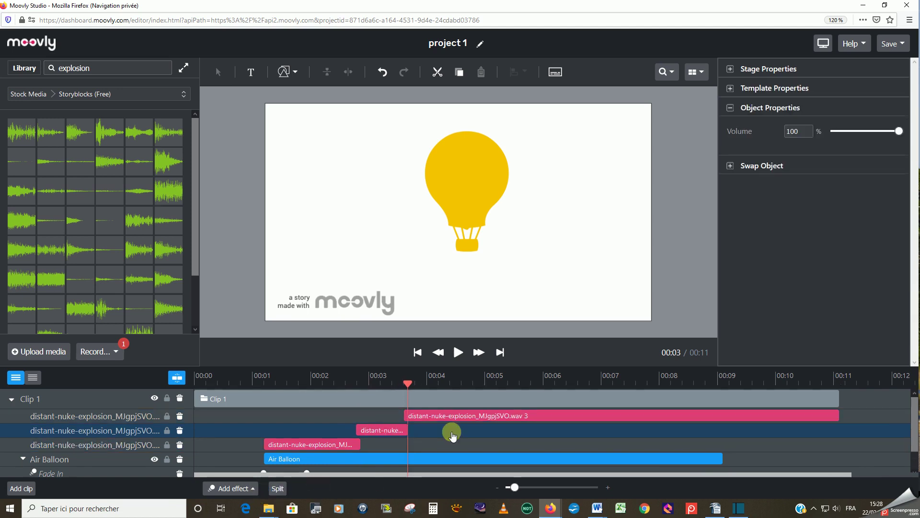
drag(447, 415, 453, 417)
click(419, 435)
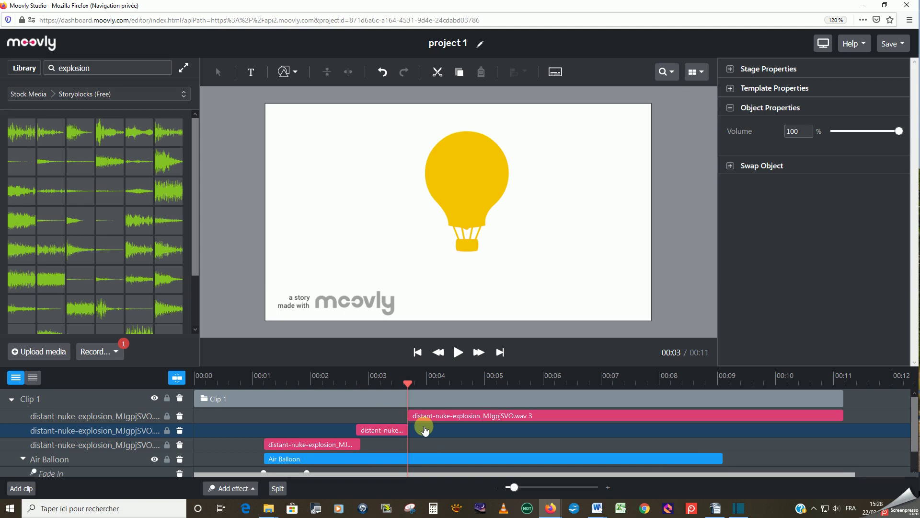
key(Delete)
drag(436, 420, 463, 418)
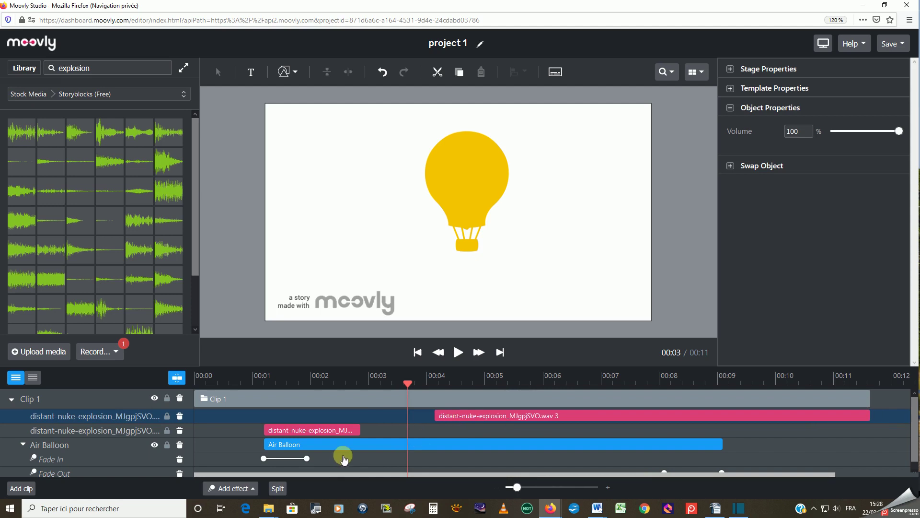
scroll(344, 457, down, 1)
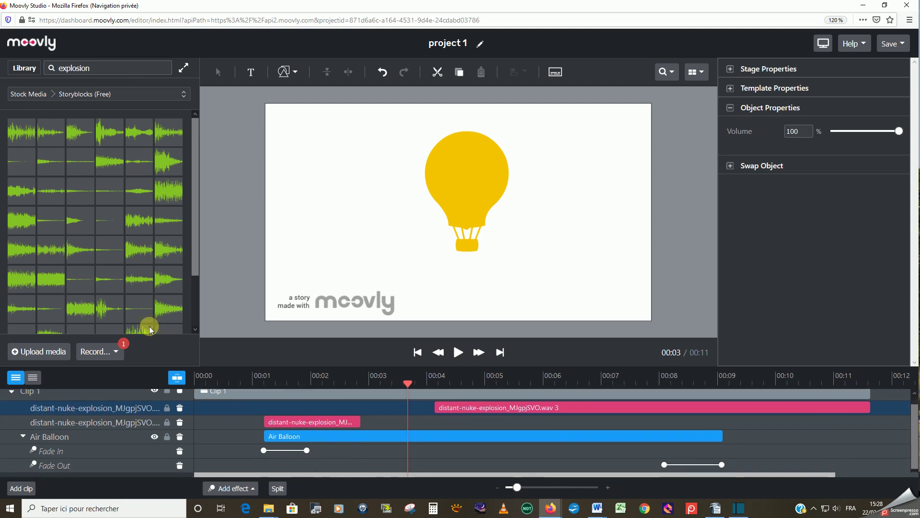